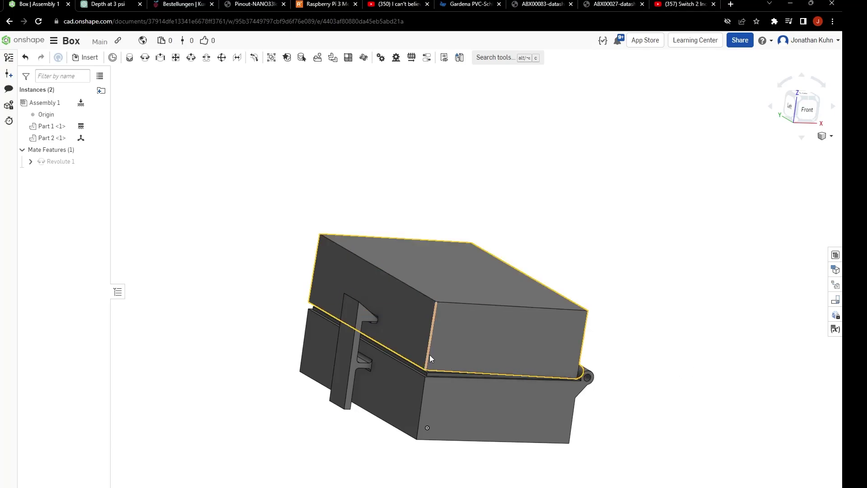
mouse_move(430, 354)
mouse_down()
mouse_move(468, 314)
mouse_move(528, 284)
mouse_move(503, 280)
mouse_move(446, 315)
mouse_move(434, 340)
mouse_up()
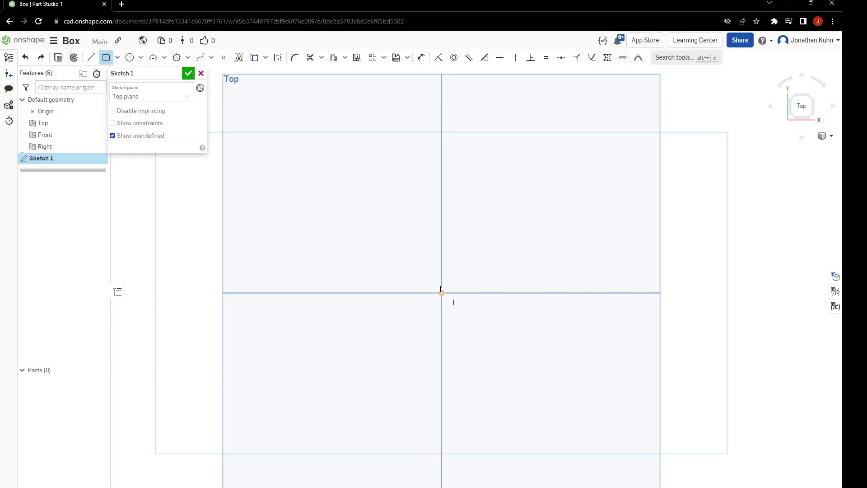
Sketch a center rectangle at the origin on the Top plane and set its width to a new variable #Width of 50 mm
click(440, 290)
click(512, 214)
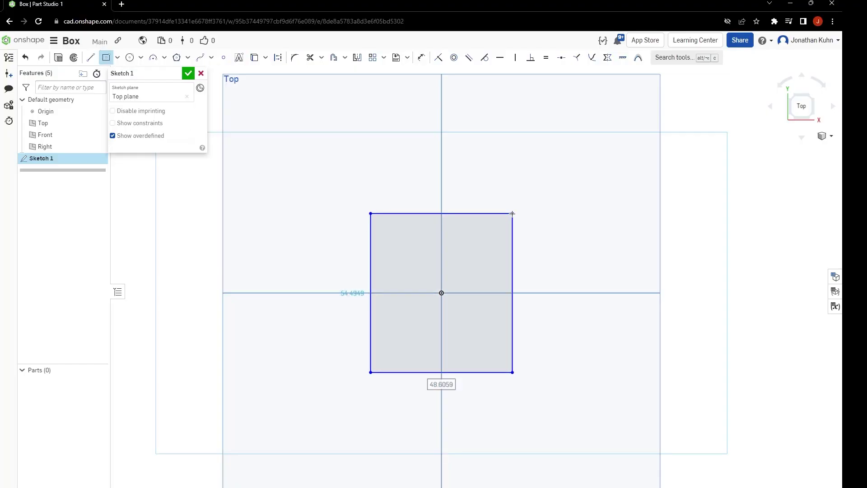
text(5)
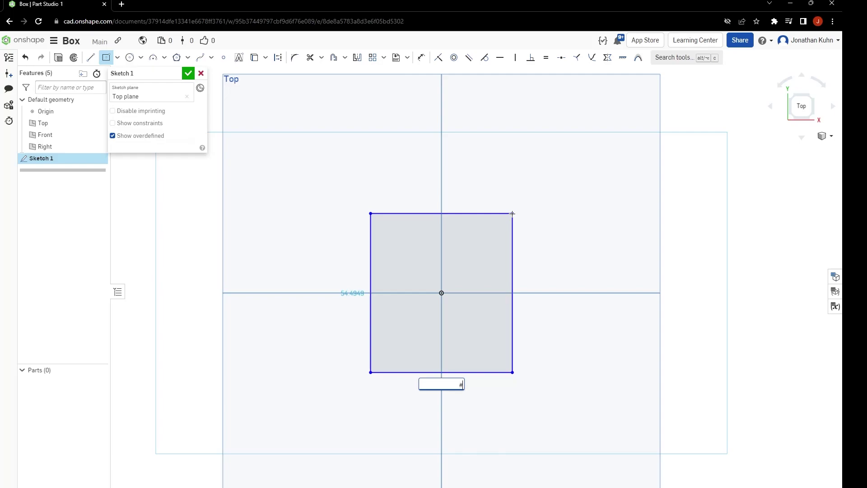
text(#L)
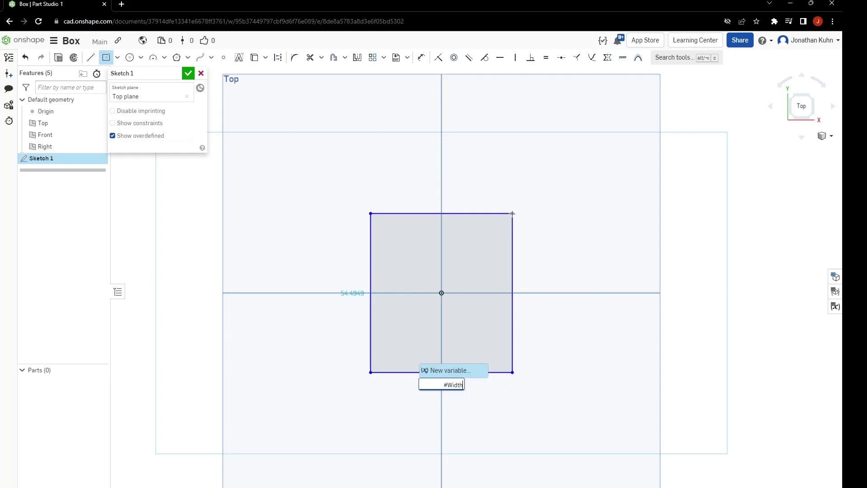
key(Return)
key(Return)
key(Return)
key(Return)
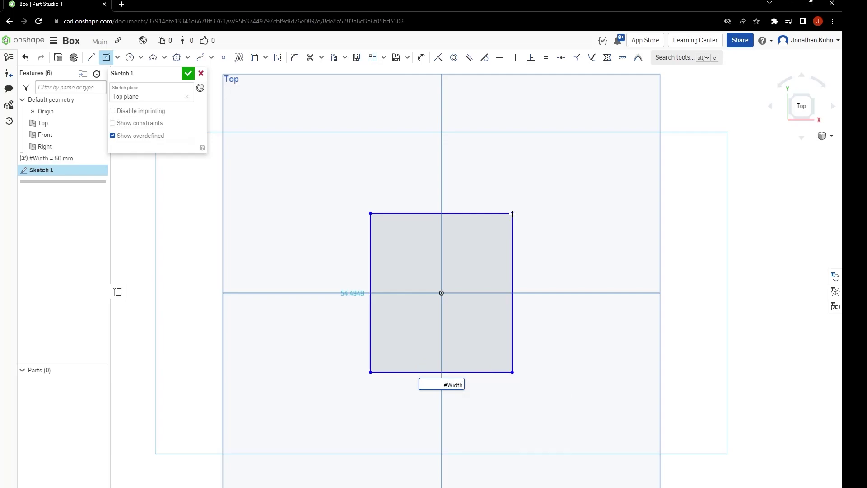
Set the rectangle's vertical dimension to a new variable #Length of 80 mm
text(8)
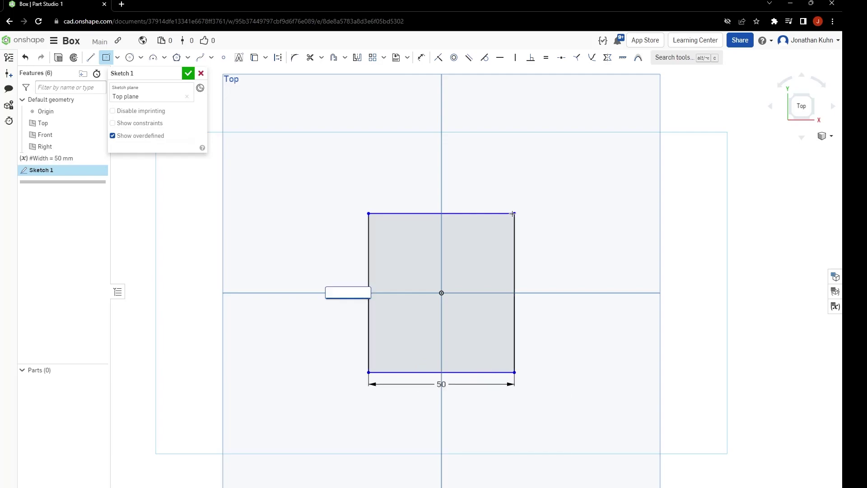
text(Length)
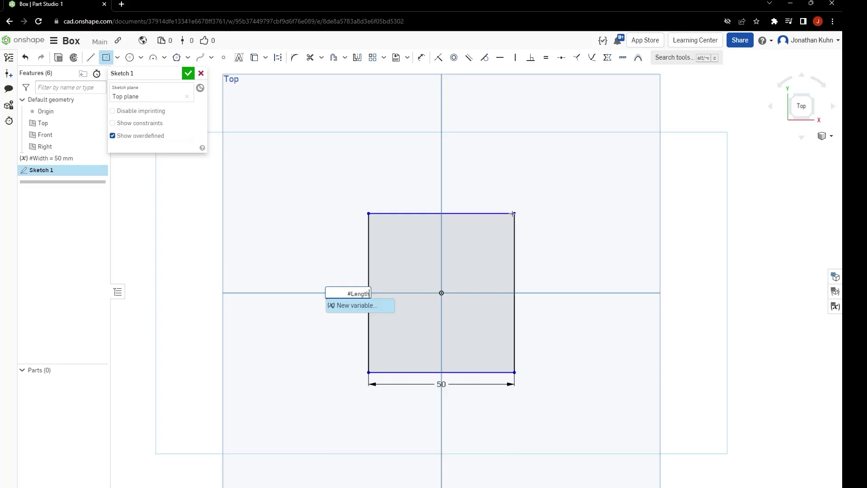
key(Return)
text(80)
key(Return)
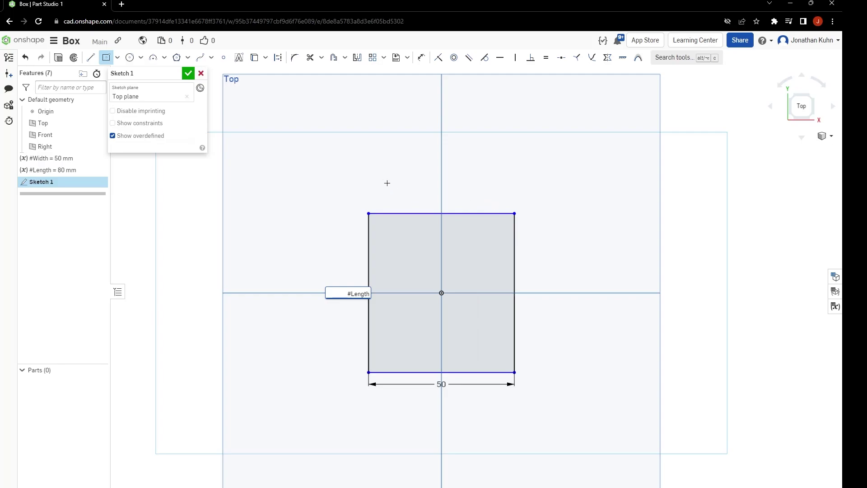
key(Return)
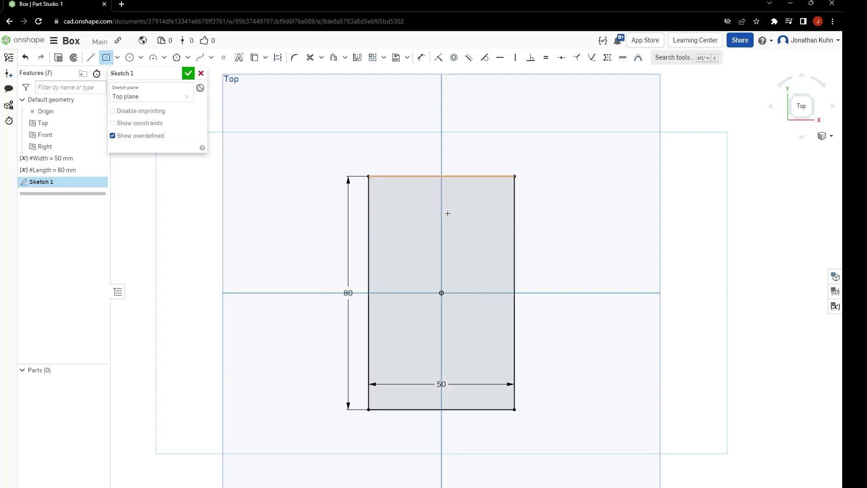
Extrude the rectangle as a new solid with depth #Height/2, creating the variable #Height with a value of 40 mm
click(64, 57)
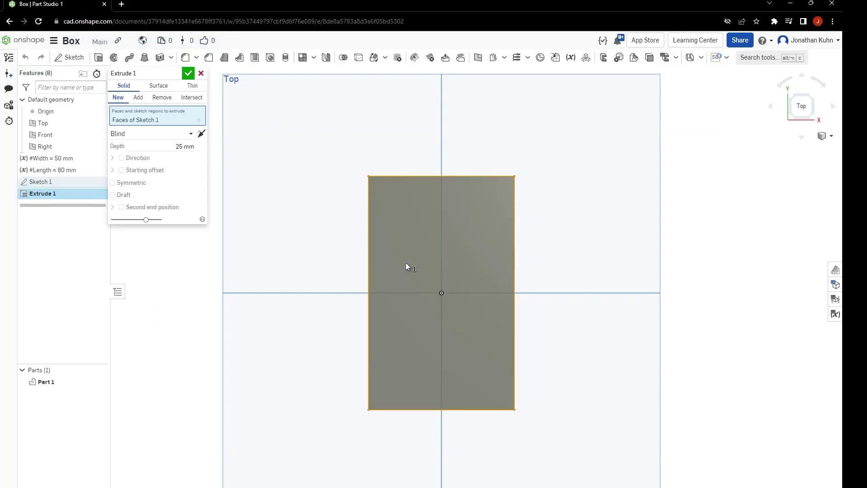
click(173, 147)
text(#He)
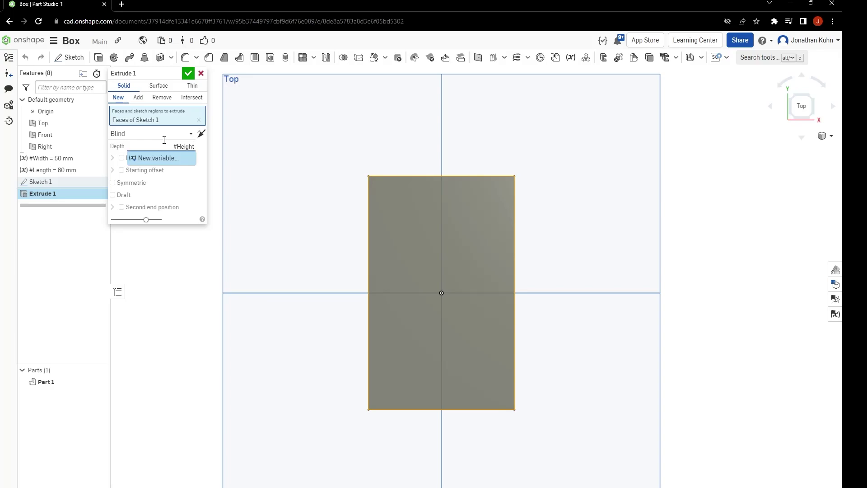
text(ight)
key(Return)
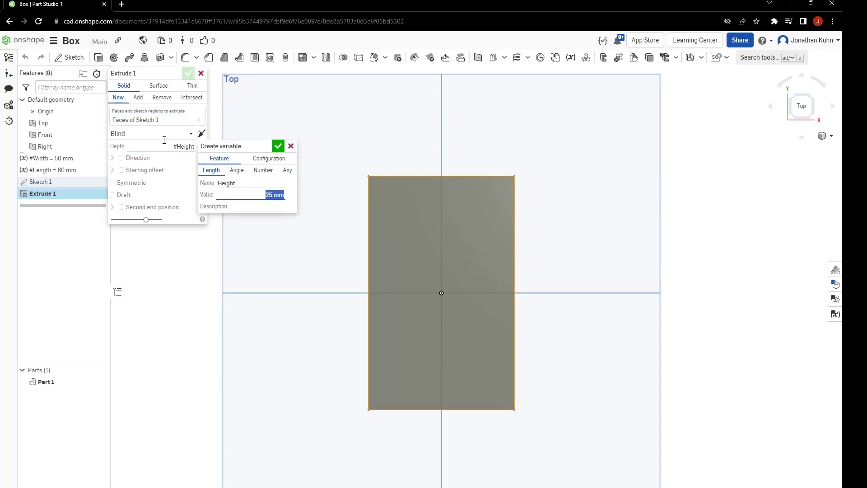
text(40)
key(Return)
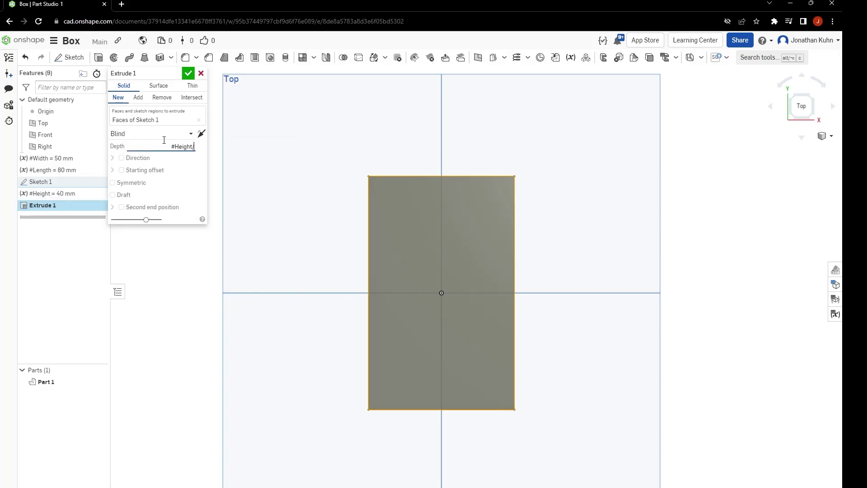
key(ctrl+a)
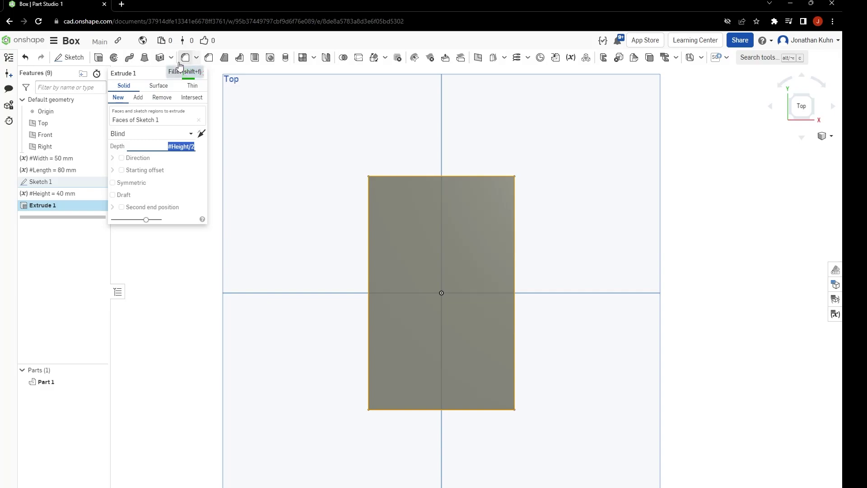
click(188, 73)
Set up a second extrusion from the block's bottom face with a starting offset of #Height in the flipped direction
right_drag(317, 276, 316, 225)
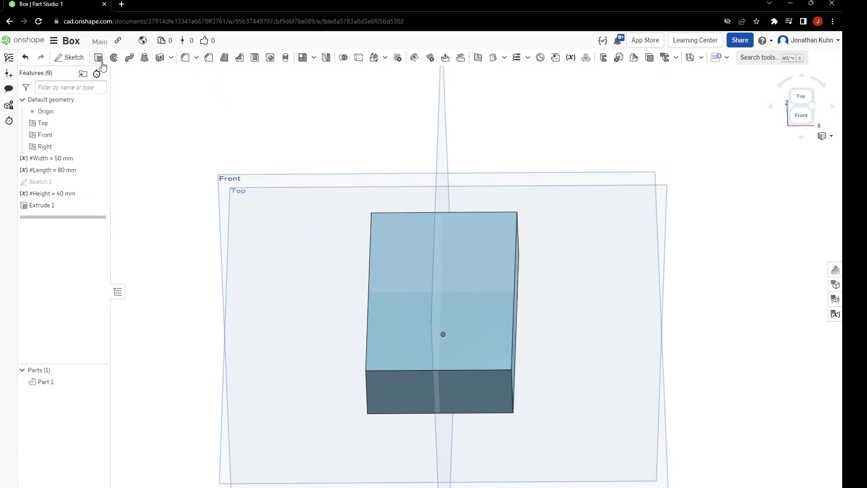
click(113, 58)
click(202, 74)
click(98, 59)
right_drag(397, 429, 411, 444)
click(405, 351)
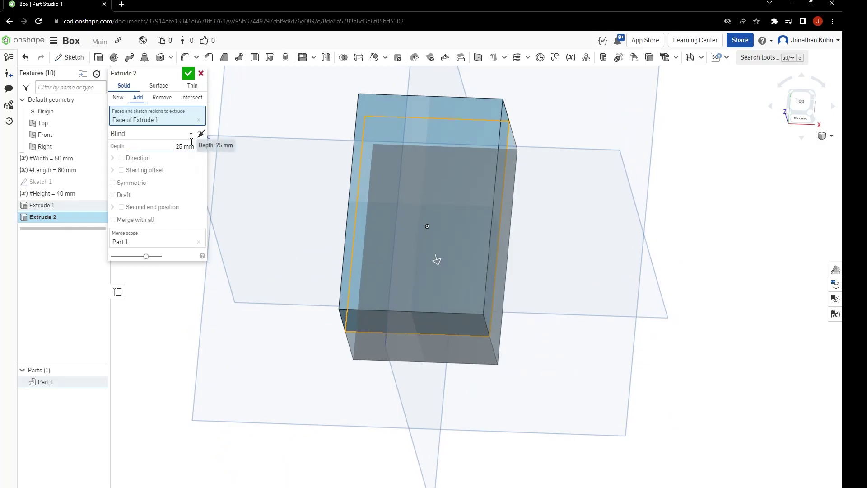
click(140, 170)
click(180, 194)
text(#Height)
key(Return)
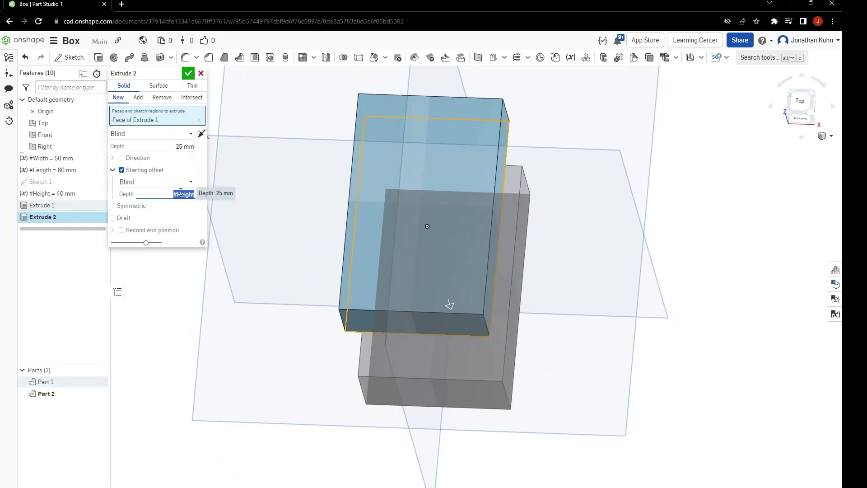
click(201, 194)
Set the second extrusion's depth to #Height/2 and accept the feature
click(176, 146)
text(#Height/2)
key(Return)
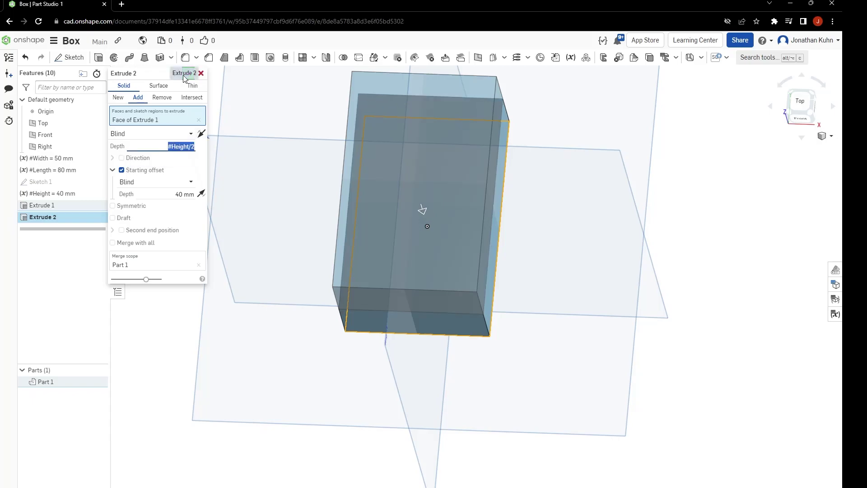
click(189, 73)
Edit Extrude 2 so that it creates a new separate part instead of adding to Part 1
right_drag(344, 379, 360, 387)
double_click(43, 217)
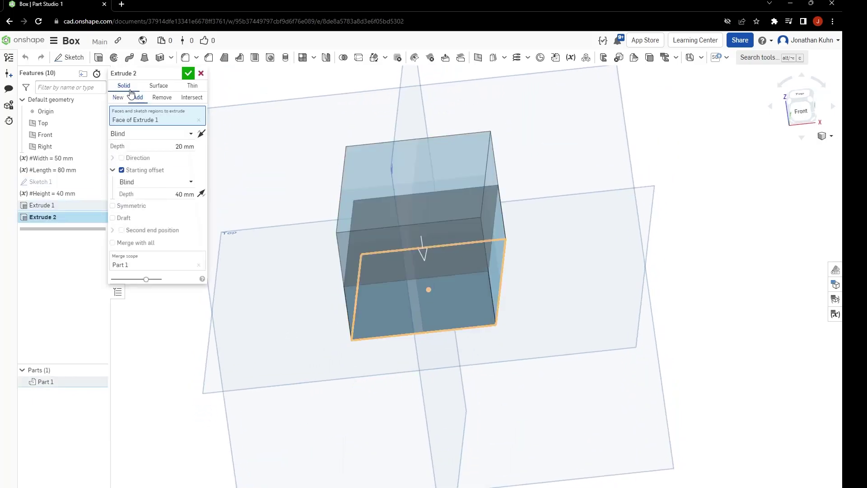
click(119, 97)
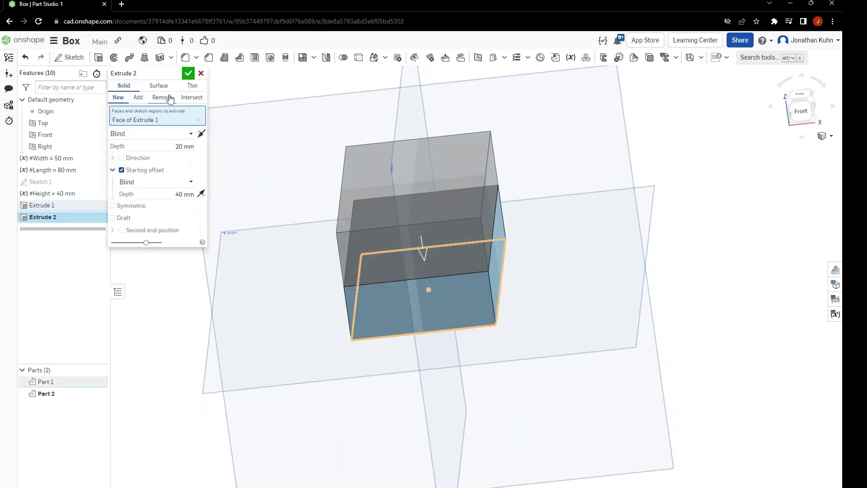
click(188, 73)
Hide Part 2 and project the outline of Part 1's top face into a new sketch on that face
right_drag(343, 198, 338, 260)
click(101, 393)
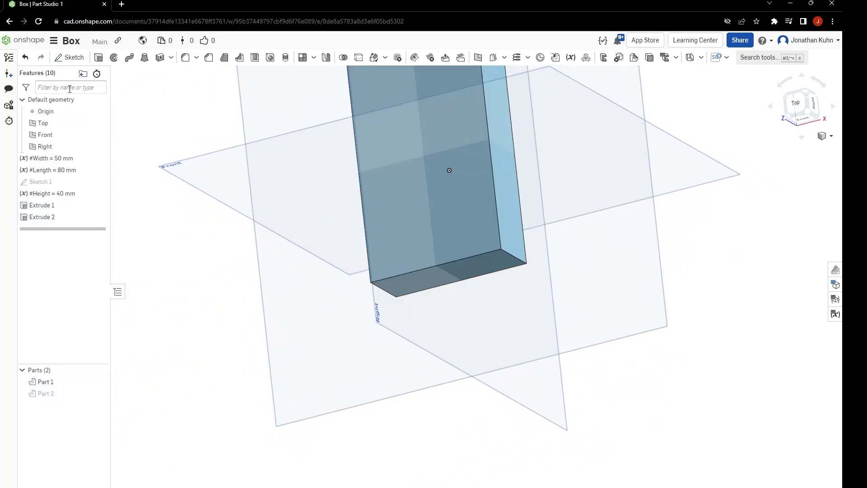
click(65, 64)
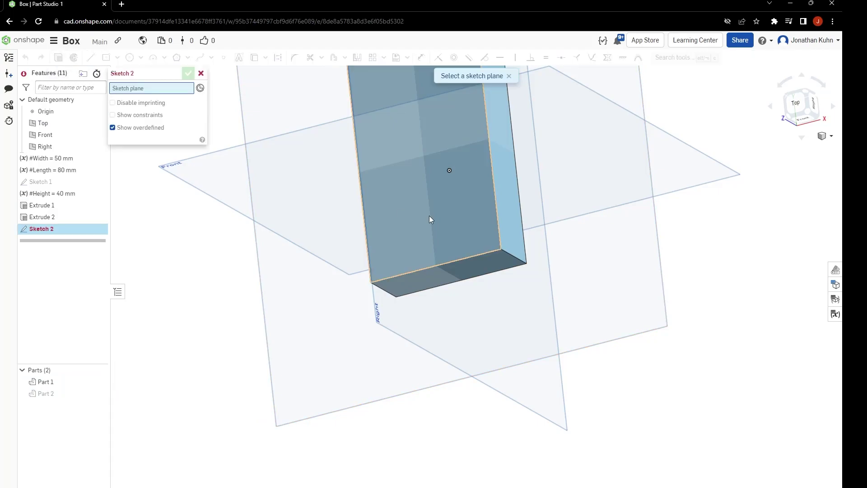
click(429, 216)
click(795, 103)
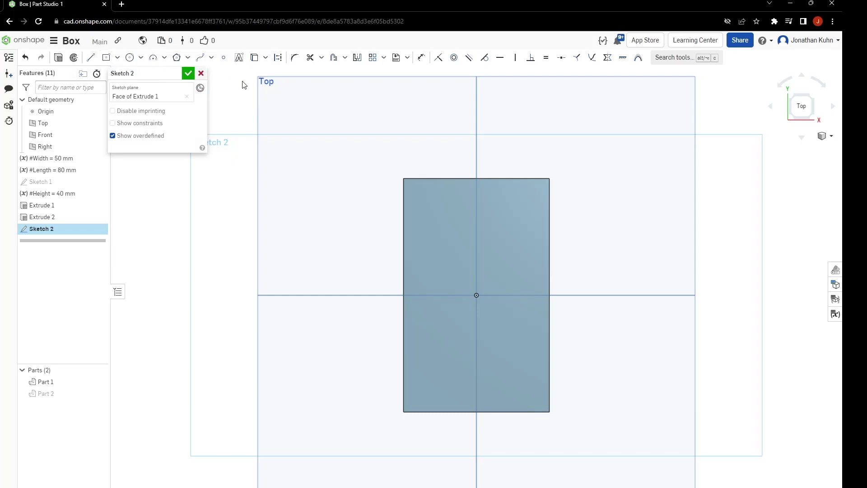
click(254, 58)
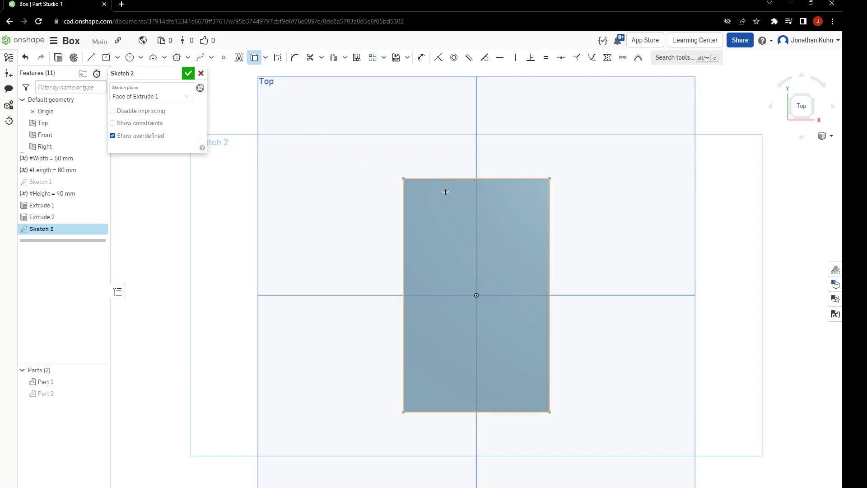
click(429, 192)
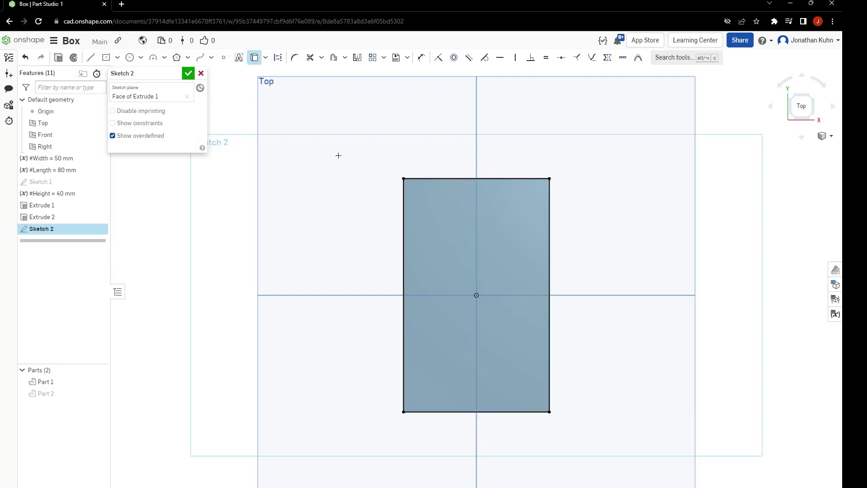
Offset the projected outline inward by a new variable #Wallthichness of 2 mm
key(o)
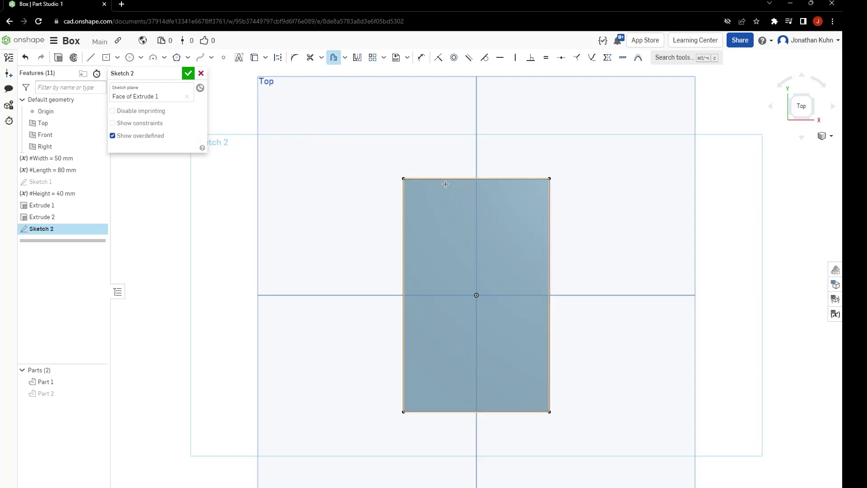
click(434, 178)
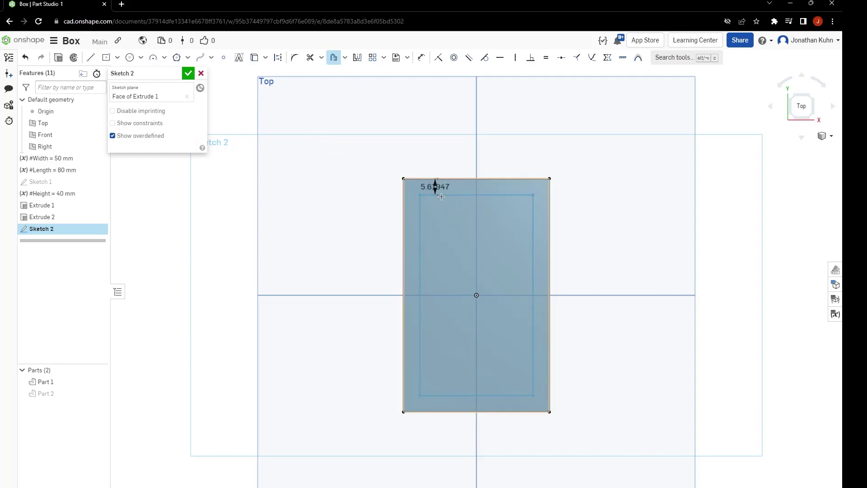
click(418, 188)
text(#Wallthichness)
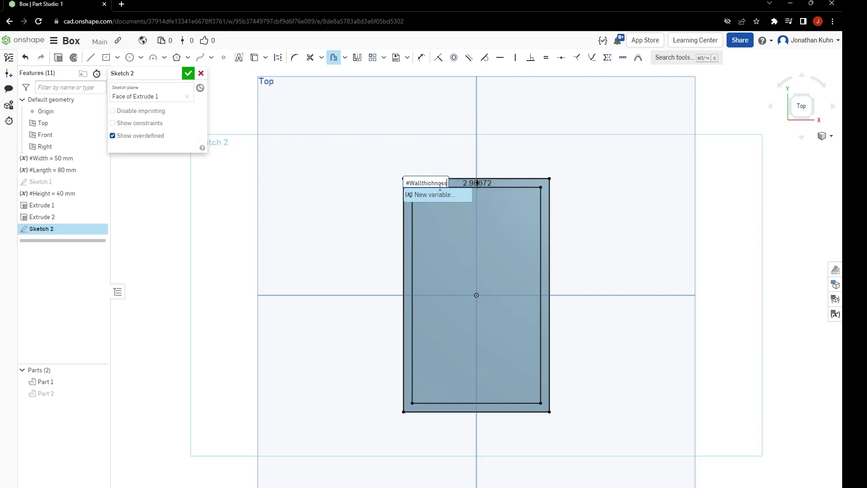
key(Return)
text(2)
key(Return)
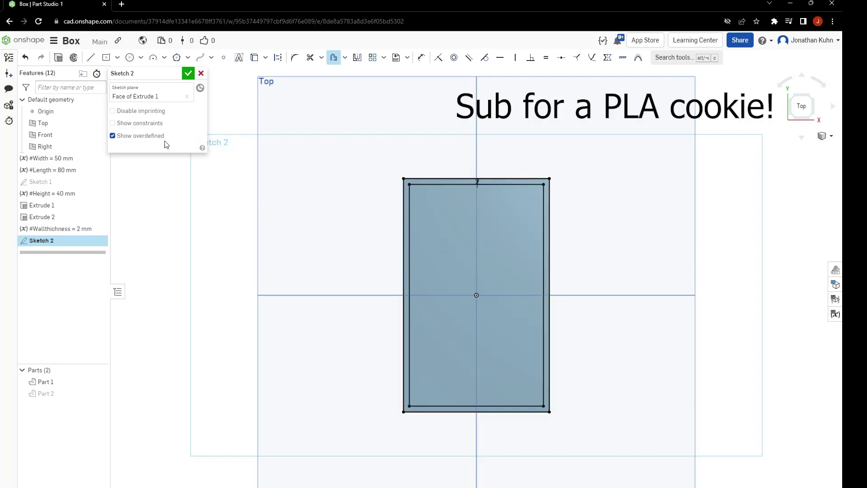
Hollow out Part 1 by extruding the inner rectangle as a Remove with depth #Height/2-#Wallthichness
click(57, 59)
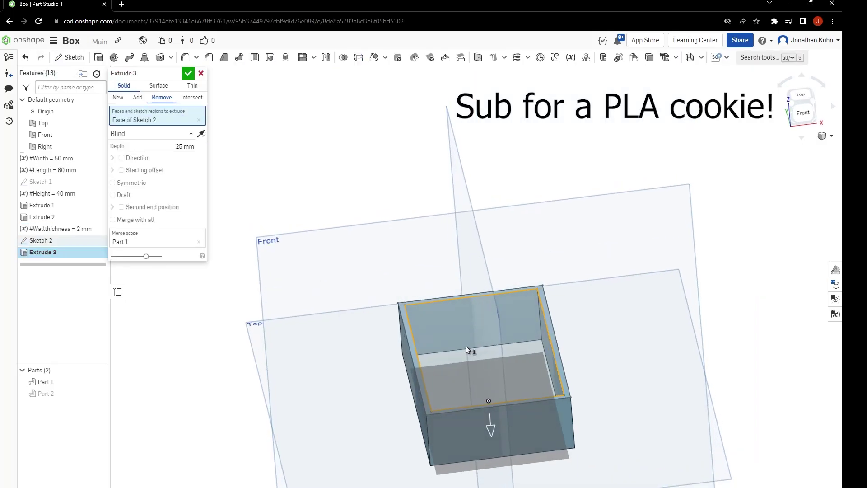
click(153, 147)
text(h)
key(BackSpace)
text(H)
key(Return)
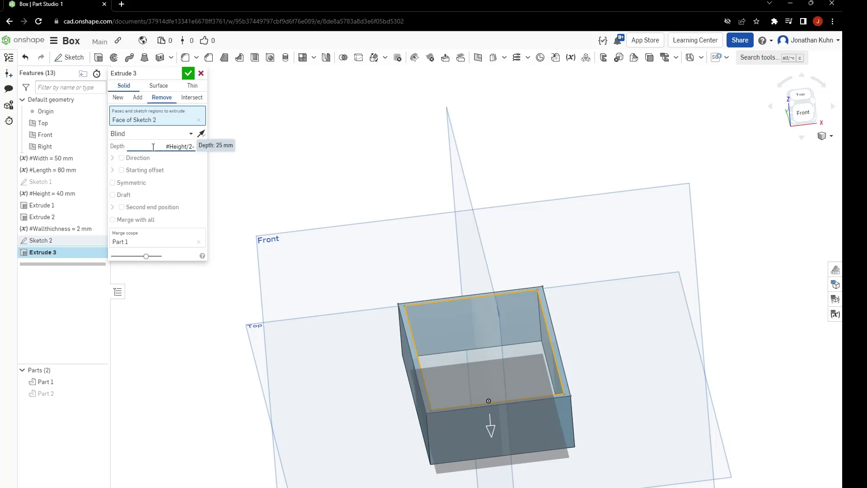
text(/2-#W)
key(Return)
key(Return)
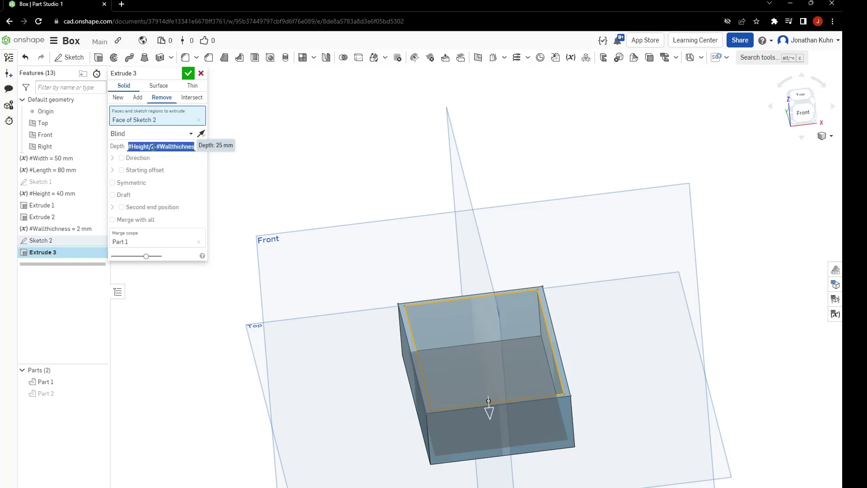
click(192, 74)
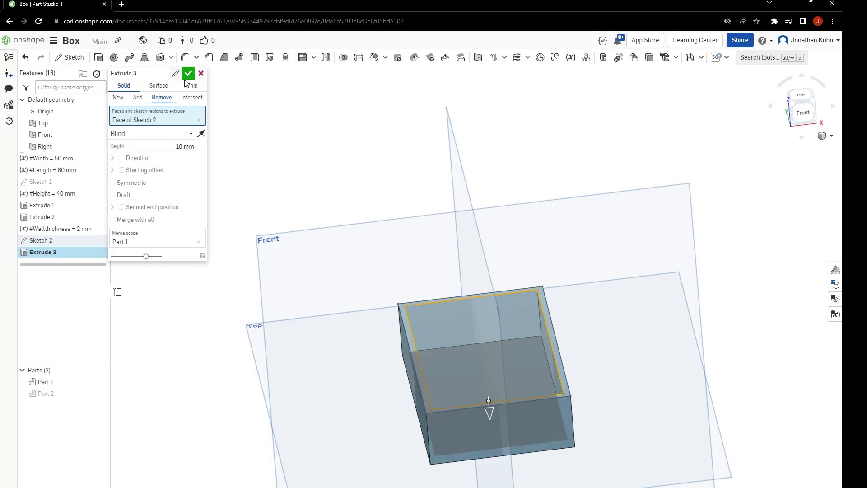
click(186, 74)
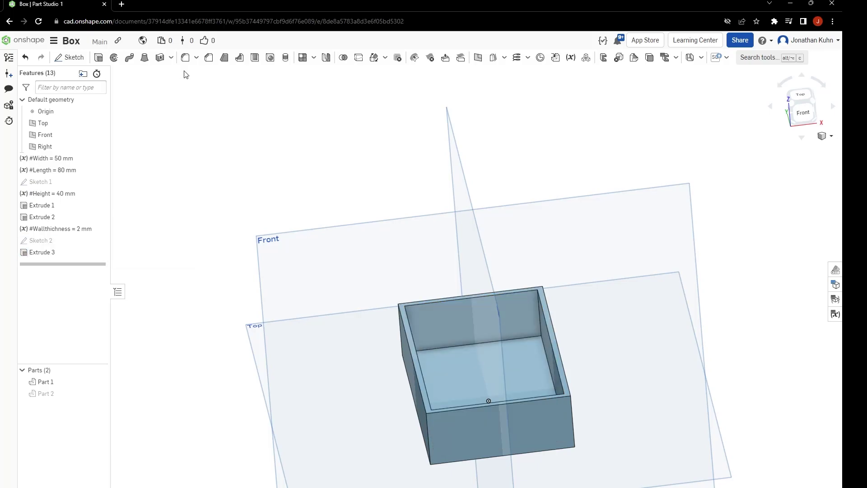
Extrude the inner rectangle of Sketch 2 again as a Remove, reusing Extrude 3's depth expression #Height/2-#Wallthichness
key(shift+e)
click(472, 360)
click(161, 97)
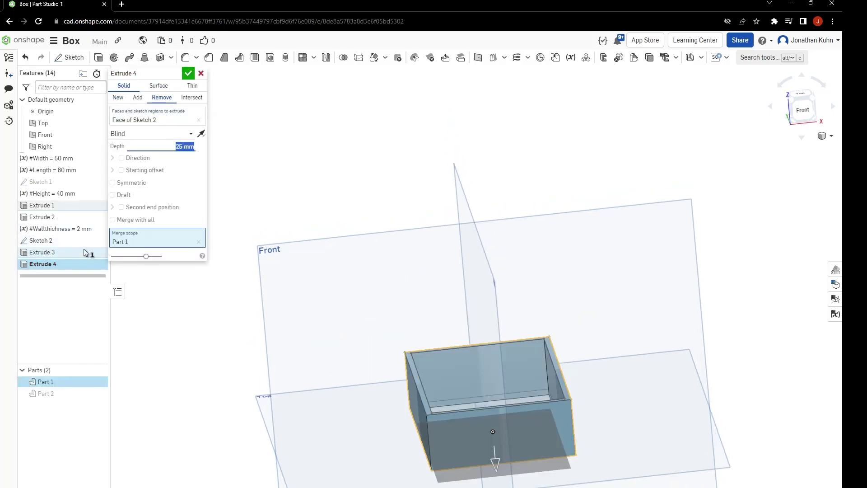
double_click(82, 252)
key(ctrl+c)
double_click(82, 263)
key(ctrl+v)
click(188, 73)
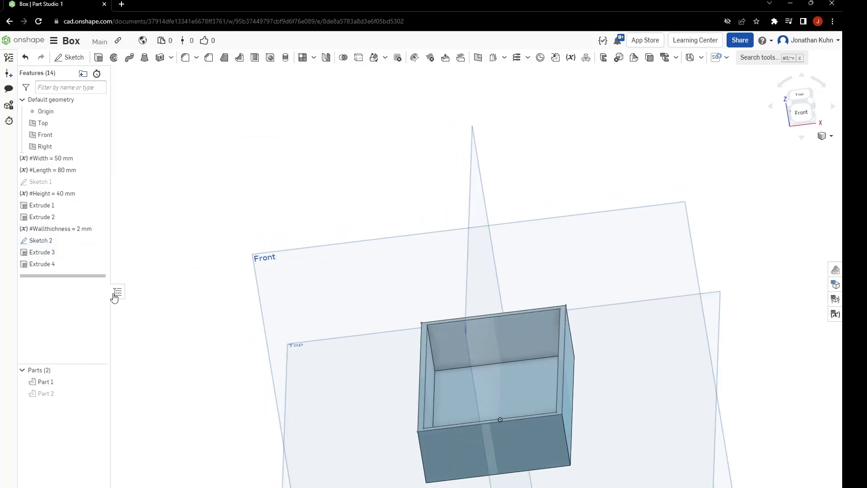
Edit Extrude 4 to cut in the opposite direction and replace Part 1 with Part 2 in its merge scope
double_click(82, 264)
click(201, 133)
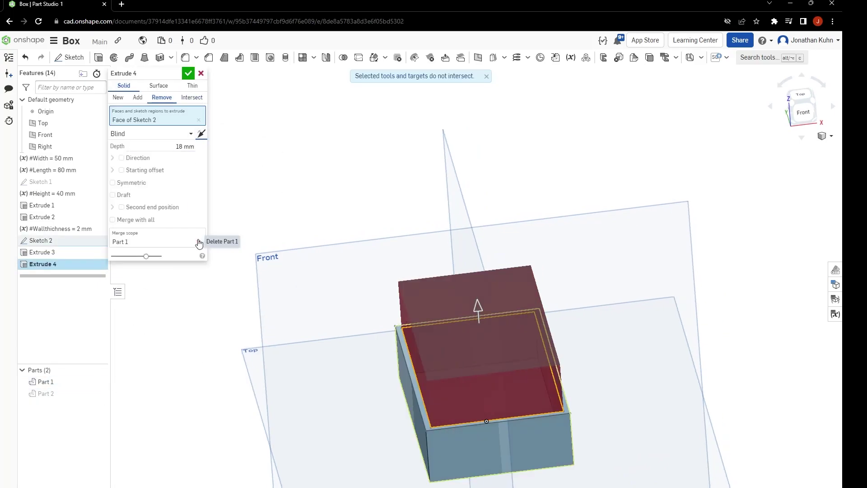
click(199, 242)
key(Escape)
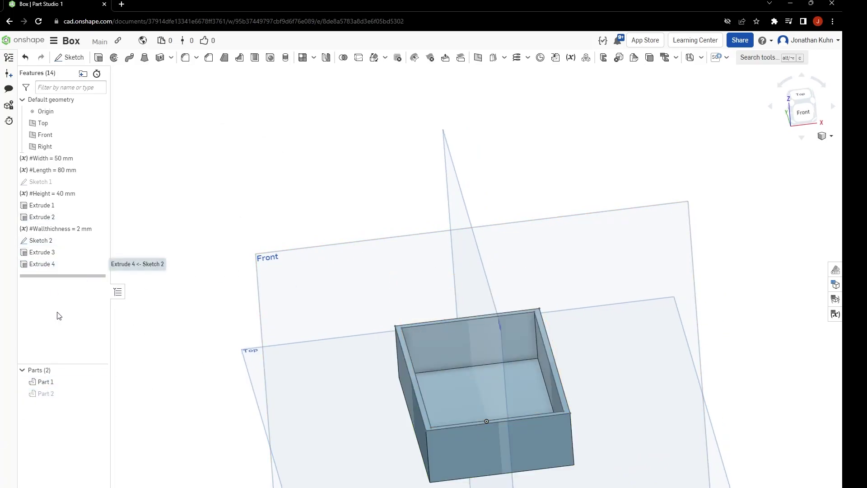
Show Part 2 to inspect its hollow from another angle, and hide it again
click(99, 393)
right_drag(302, 440, 289, 422)
click(98, 393)
key(shift+5)
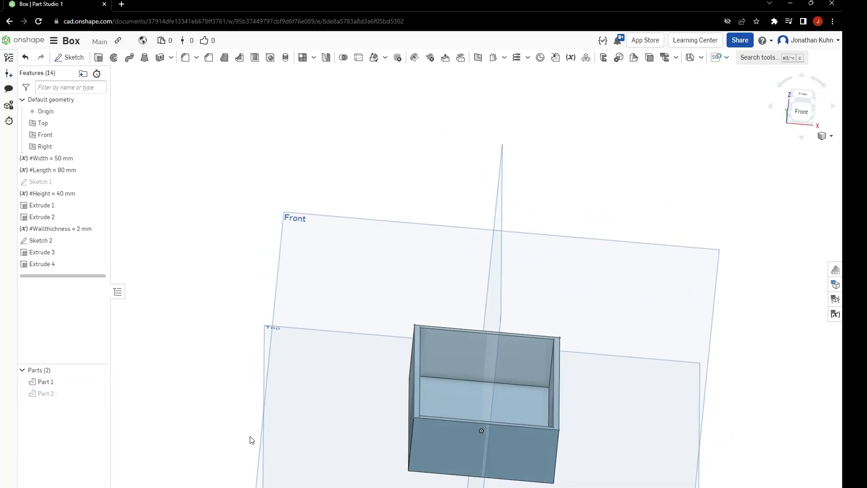
Reopen Sketch 2 and offset the outer rectangle inward by #Wallthichness/2
double_click(42, 242)
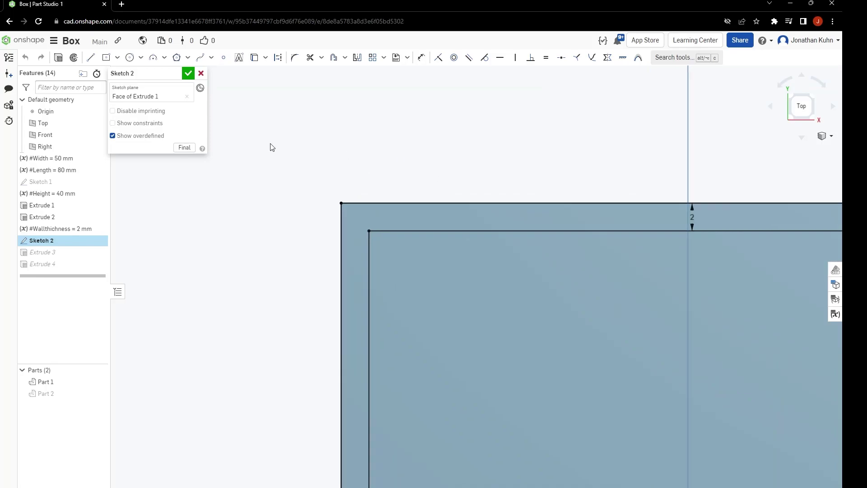
key(u)
key(Escape)
key(o)
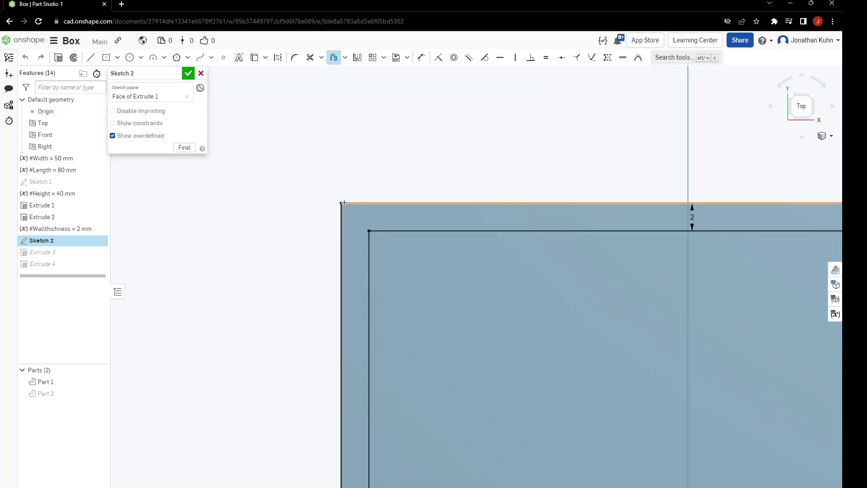
scroll(345, 201, up, 1)
scroll(346, 200, up, 7)
click(348, 200)
click(344, 219)
click(463, 244)
click(429, 393)
scroll(424, 390, down, 5)
scroll(420, 381, up, 6)
click(406, 192)
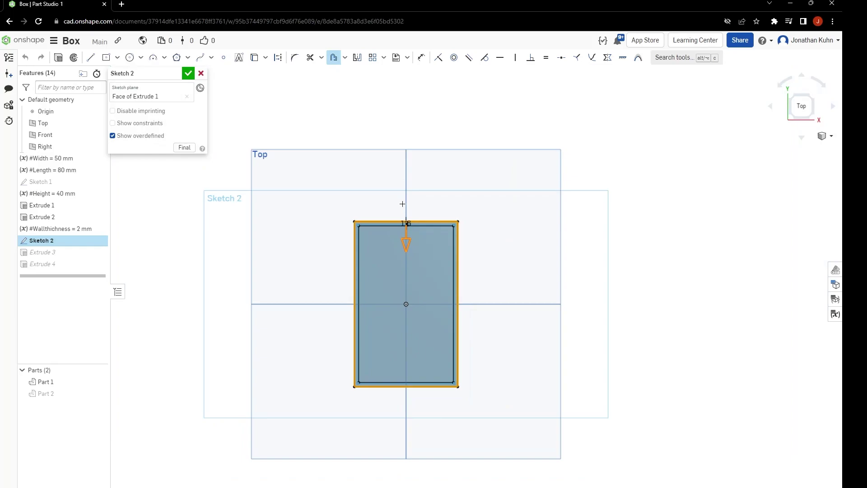
scroll(398, 215, down, 4)
scroll(398, 214, down, 2)
drag(423, 280, 416, 274)
text(#Wallthichness)
key(Return)
text(/2)
key(Return)
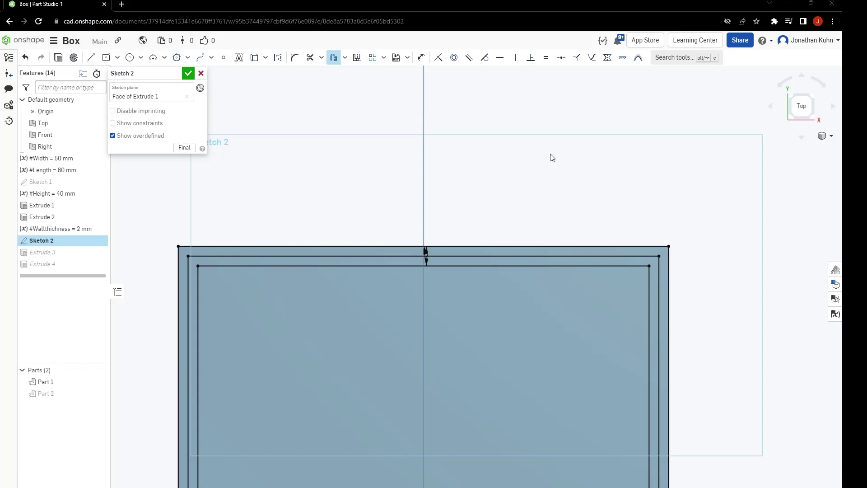
Offset the middle rectangle of Sketch 2 outward by 0.2 mm to add a clearance line in the rim
scroll(447, 246, down, 3)
click(342, 246)
key(Escape)
key(o)
scroll(348, 240, up, 3)
click(338, 251)
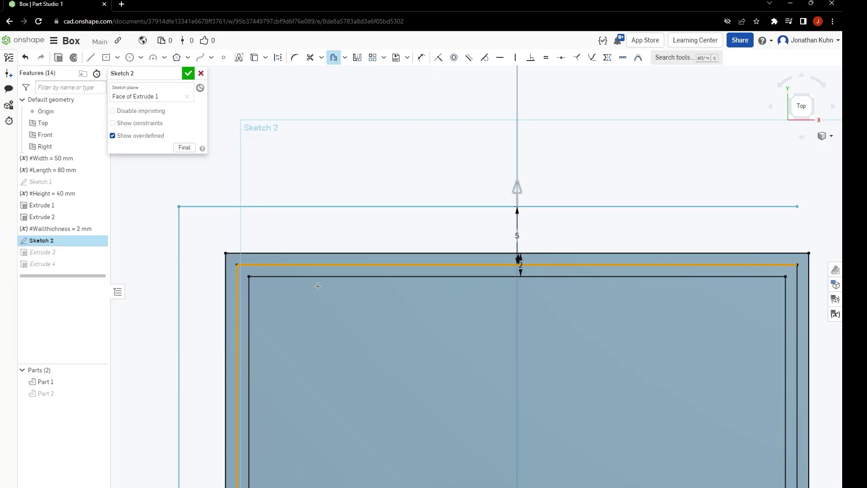
click(795, 308)
scroll(795, 308, down, 3)
middle_drag(795, 308, 653, 131)
middle_drag(443, 486, 386, 161)
click(386, 238)
scroll(325, 316, down, 3)
scroll(410, 381, up, 5)
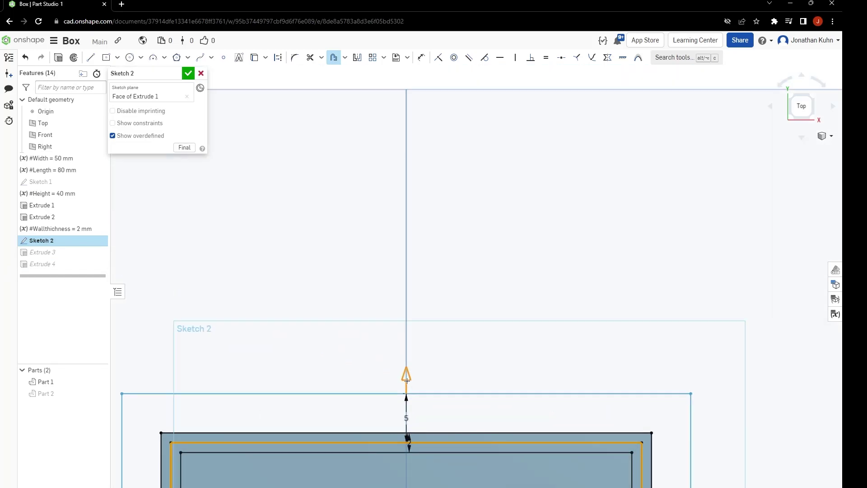
drag(406, 381, 407, 424)
click(406, 424)
text(0)
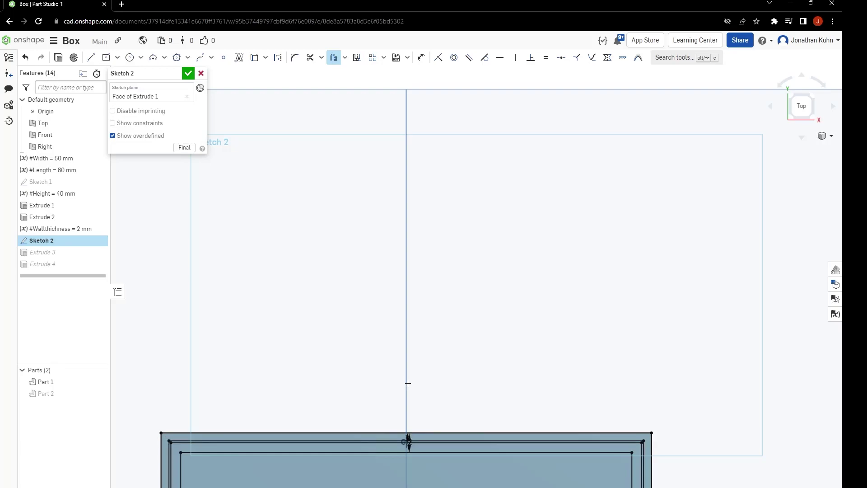
key(Return)
Set the clearance offset between the two middle rectangles to 0.3 mm and finish the sketch
scroll(406, 381, up, 5)
scroll(387, 432, up, 3)
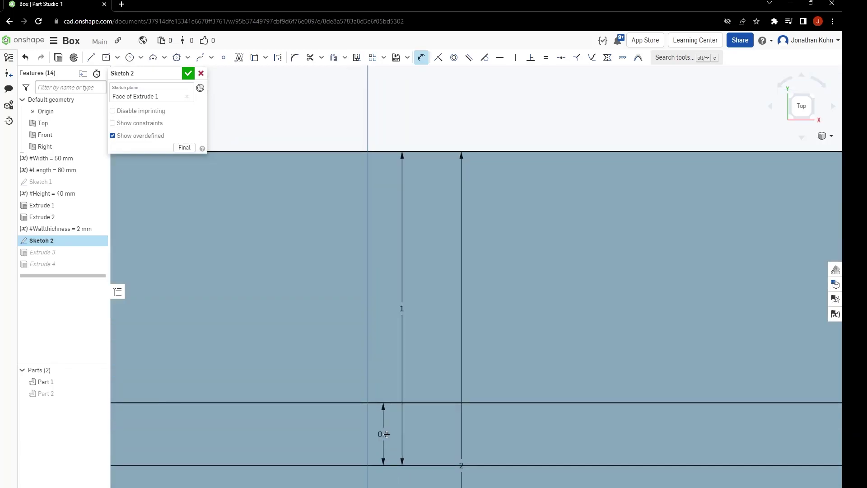
double_click(383, 432)
text(0.3)
key(Return)
scroll(364, 390, down, 5)
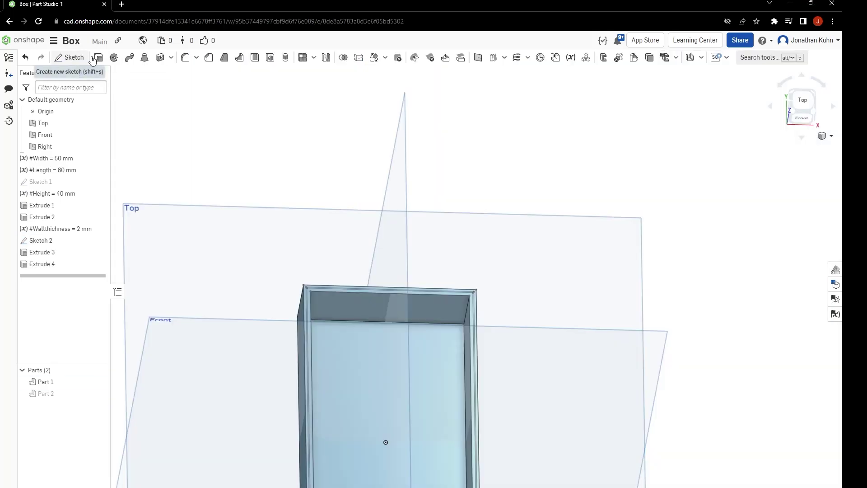
Extrude the outermost ring and the narrow clearance ring of Sketch 2 as a Remove, 1 mm deep into Part 1's rim
click(99, 58)
scroll(311, 297, up, 8)
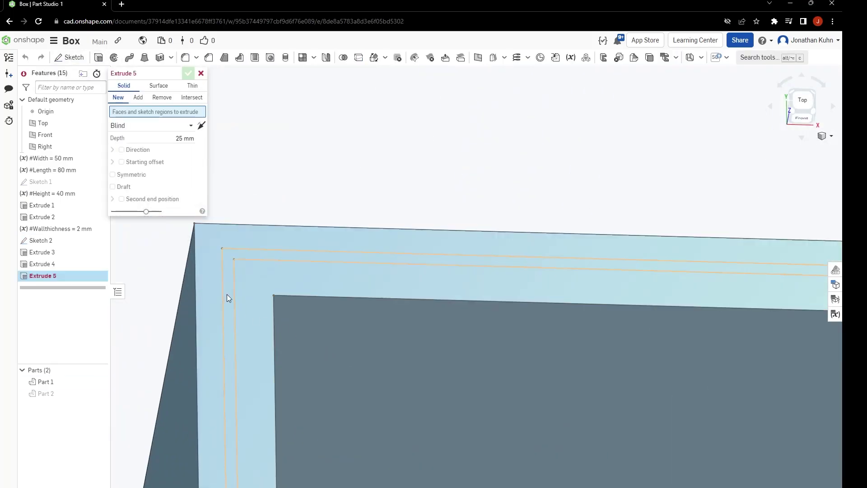
click(226, 294)
click(212, 297)
scroll(212, 297, down, 6)
click(159, 97)
mouse_move(289, 361)
right_down()
mouse_move(375, 335)
mouse_move(352, 316)
right_up()
click(171, 154)
text(1)
key(Return)
right_drag(253, 172, 271, 221)
key(Return)
Begin an Add extrude of Sketch 2's outermost ring with Part 2 as merge scope, and show Part 2
key(shift+e)
scroll(383, 237, up, 6)
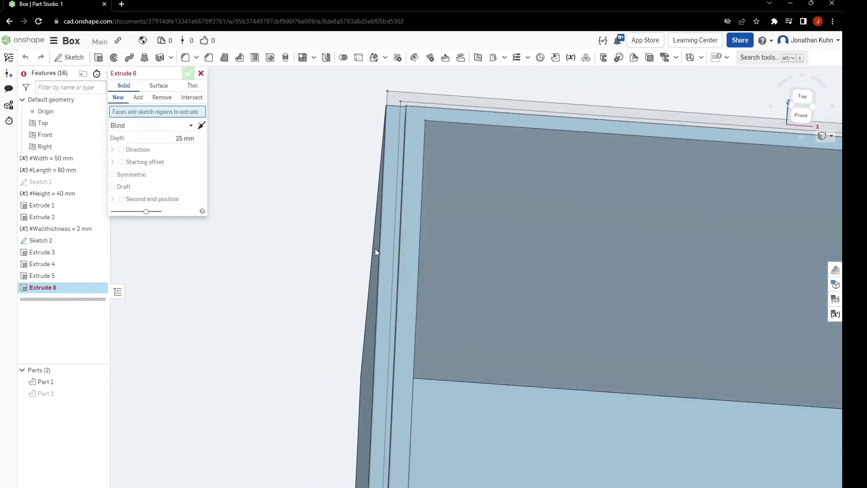
click(379, 249)
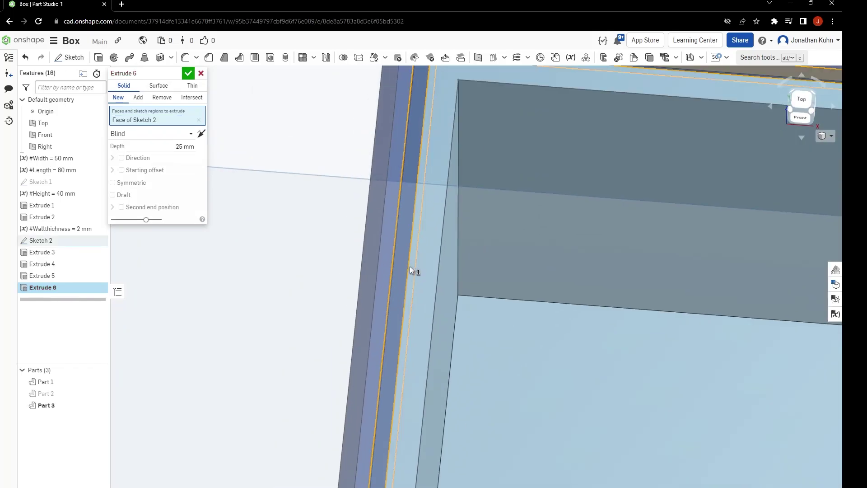
right_drag(410, 267, 434, 270)
scroll(428, 276, down, 8)
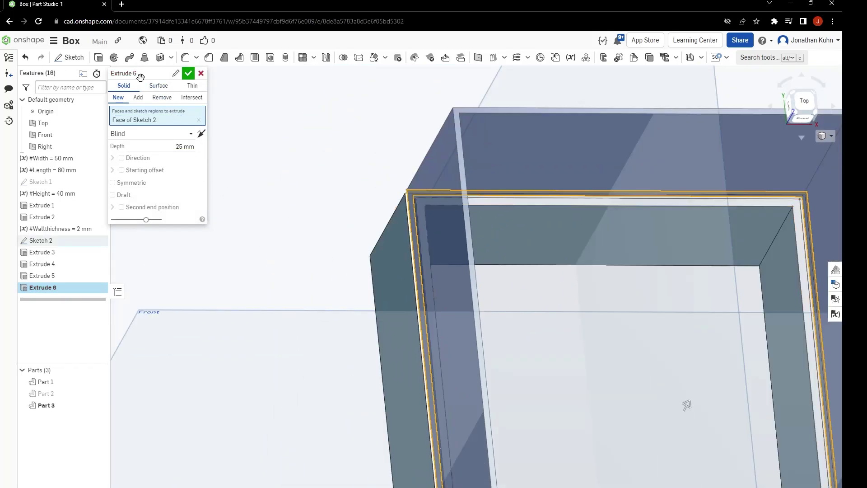
click(139, 97)
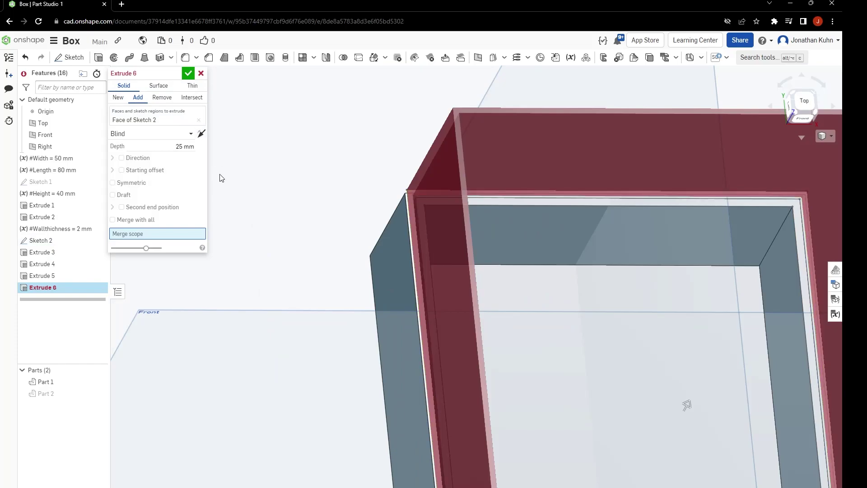
click(45, 393)
right_drag(196, 410, 298, 374)
click(99, 393)
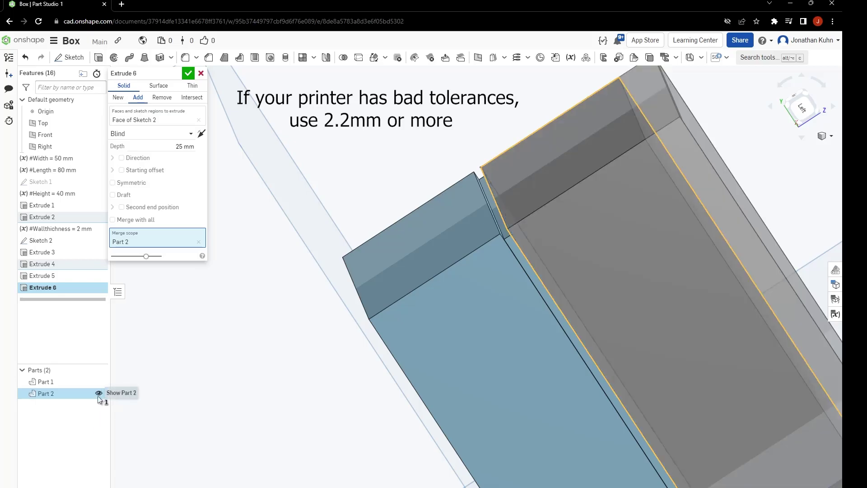
Flip the ring extrude's direction toward Part 1, set its depth to 0.7 mm and accept it
mouse_move(490, 361)
right_down()
mouse_move(479, 369)
mouse_move(499, 368)
right_up()
click(194, 133)
click(201, 133)
click(174, 145)
text(0.7)
key(Return)
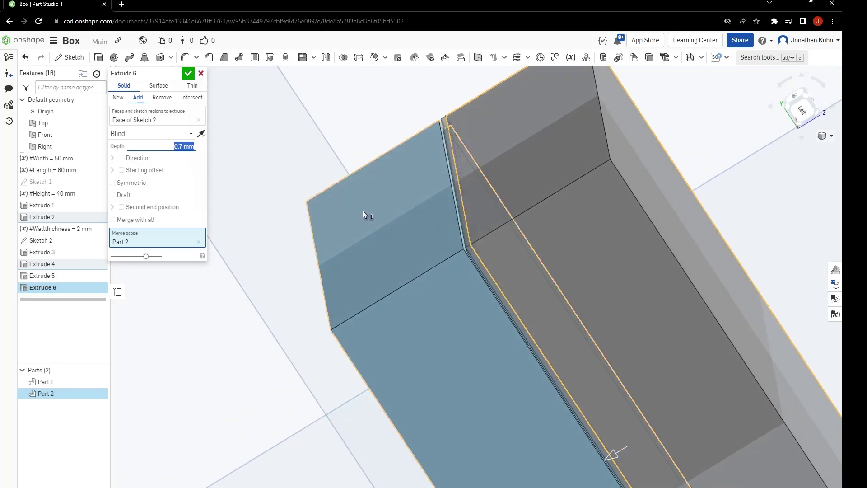
click(186, 74)
Start a sketch on the back face of Part 1 and draw a 2 mm diameter circle beside the box's upper corner
right_drag(512, 317, 524, 320)
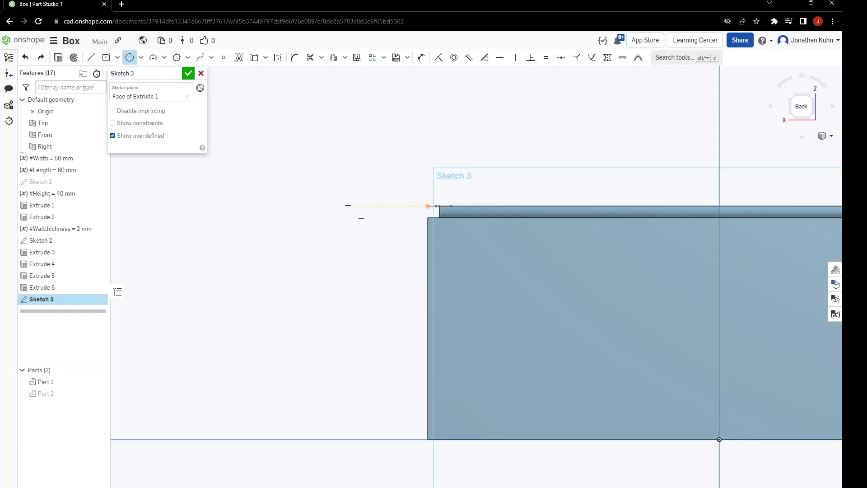
click(347, 206)
click(379, 207)
text(d)
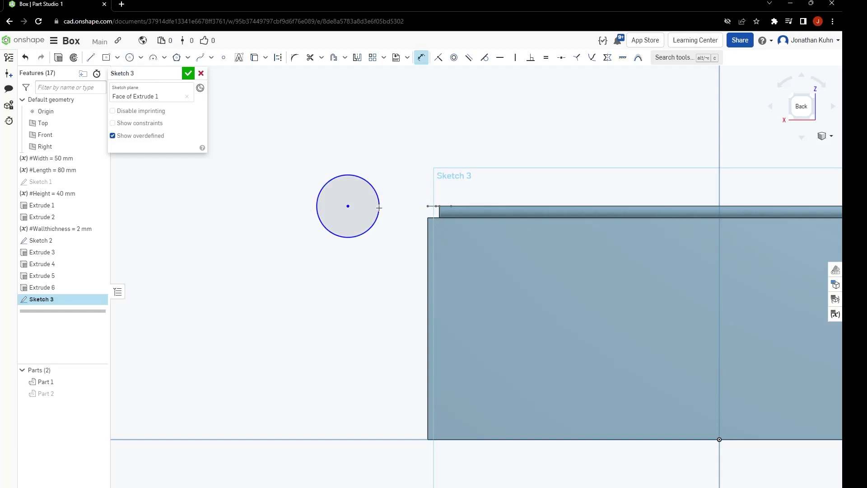
text(2)
key(Return)
Dimension the gap between the circle and the end of the box's projected top edge as 2 mm
scroll(428, 192, up, 8)
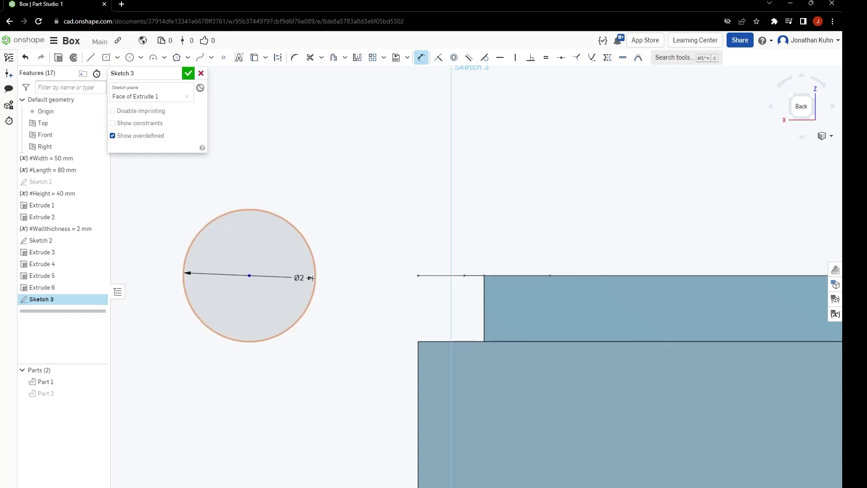
click(311, 278)
click(418, 275)
click(378, 266)
text(2)
key(Return)
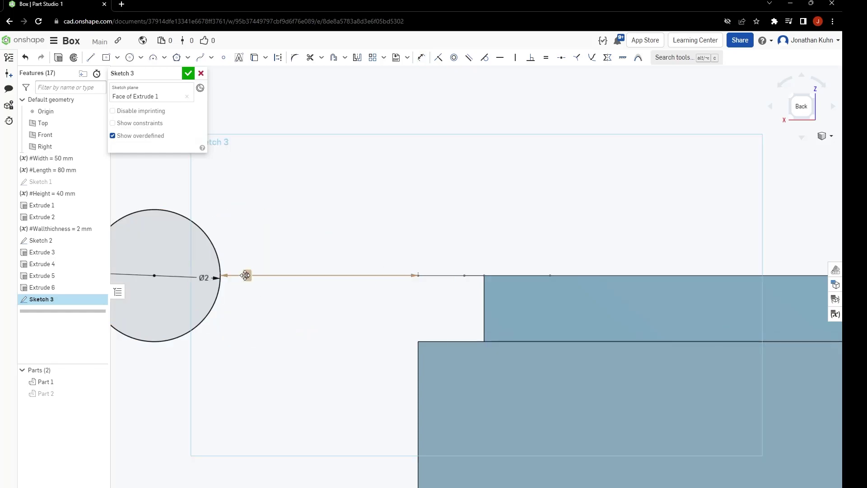
Draw a larger concentric circle around the first one and set the spacing between them to 1 mm
scroll(326, 271, down, 5)
key(c)
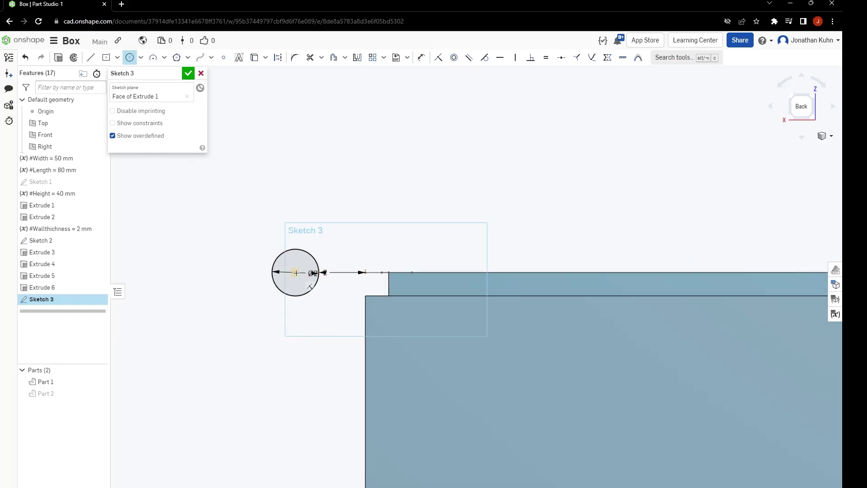
click(296, 273)
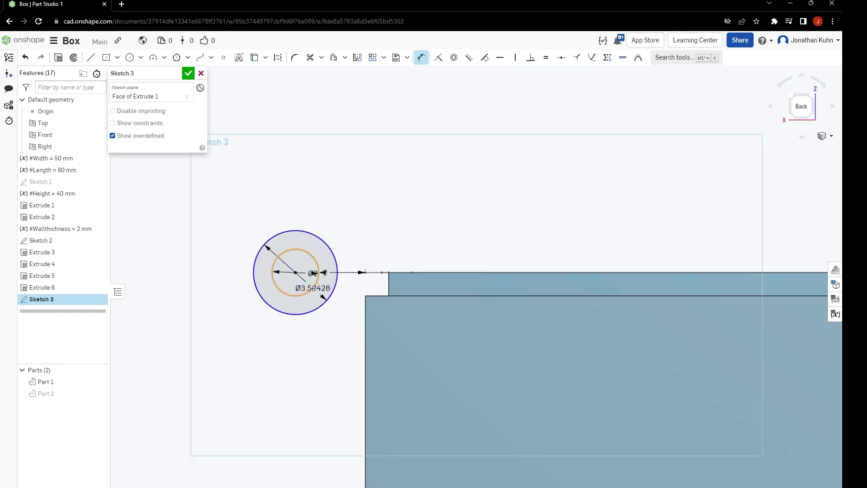
click(315, 288)
text(1)
key(Return)
scroll(262, 298, up, 3)
Draw and dimension a diagonal support line from the outer circle to the box's side, and close the hinge profile with a short line to the corner
key(l)
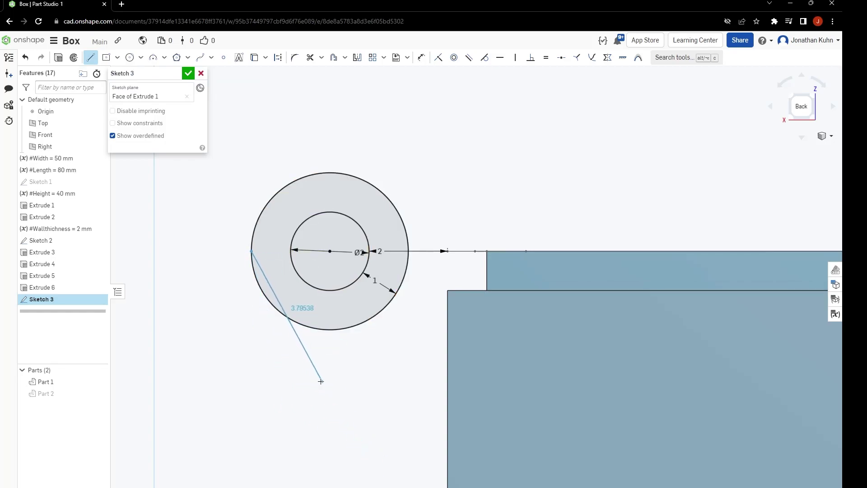
middle_drag(448, 487, 455, 376)
click(454, 376)
key(d)
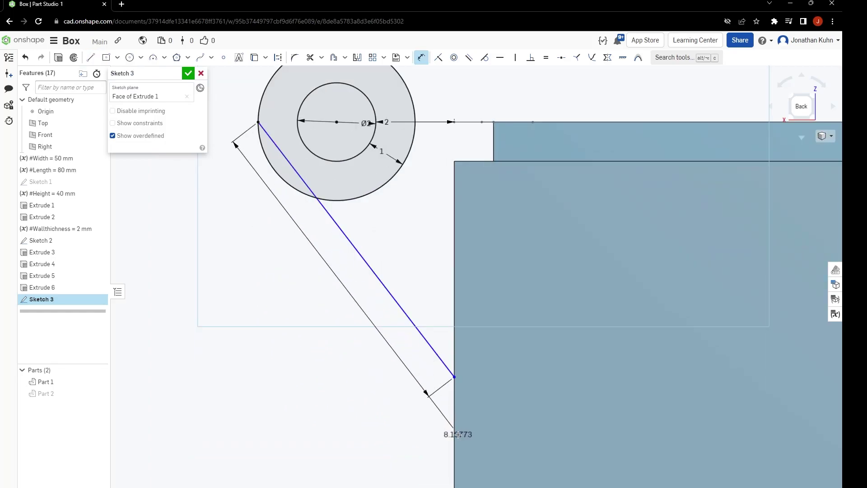
click(434, 321)
key(Return)
middle_drag(343, 171, 324, 385)
click(90, 57)
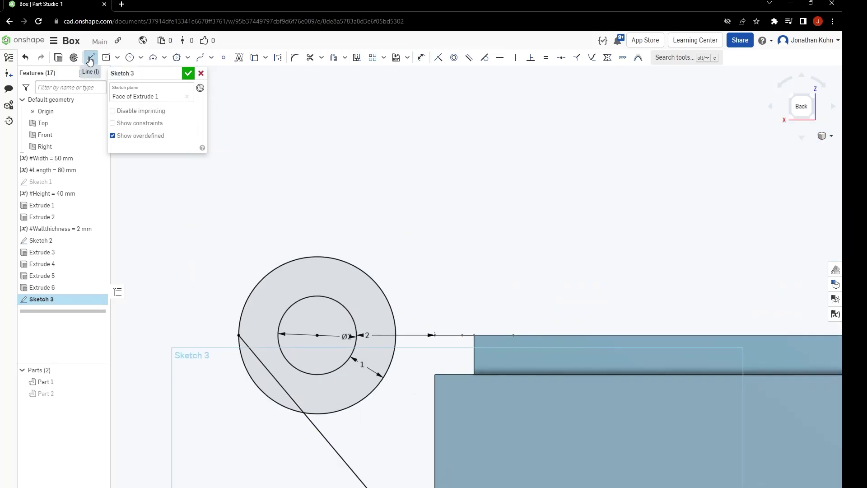
click(383, 376)
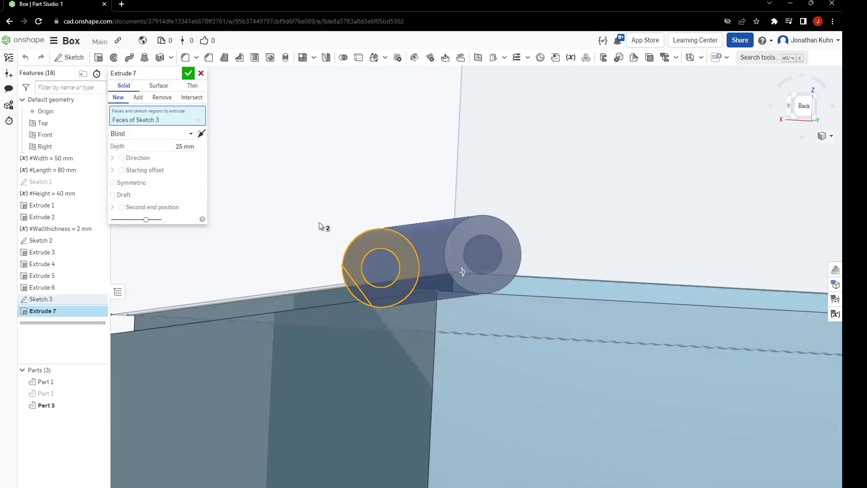
Extrude the hinge ring and its support regions 10 mm along the box's long side, adding them to Part 1
click(377, 323)
right_drag(319, 227, 256, 297)
scroll(288, 342, down, 3)
click(201, 144)
right_drag(289, 226, 348, 332)
scroll(348, 332, up, 2)
middle_drag(348, 332, 242, 286)
right_drag(305, 241, 406, 289)
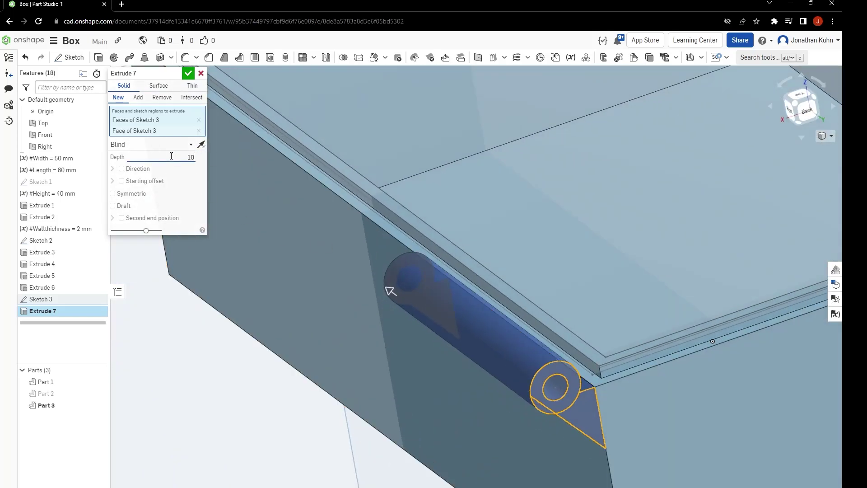
click(137, 97)
key(Return)
scroll(327, 250, down, 3)
right_drag(327, 249, 311, 370)
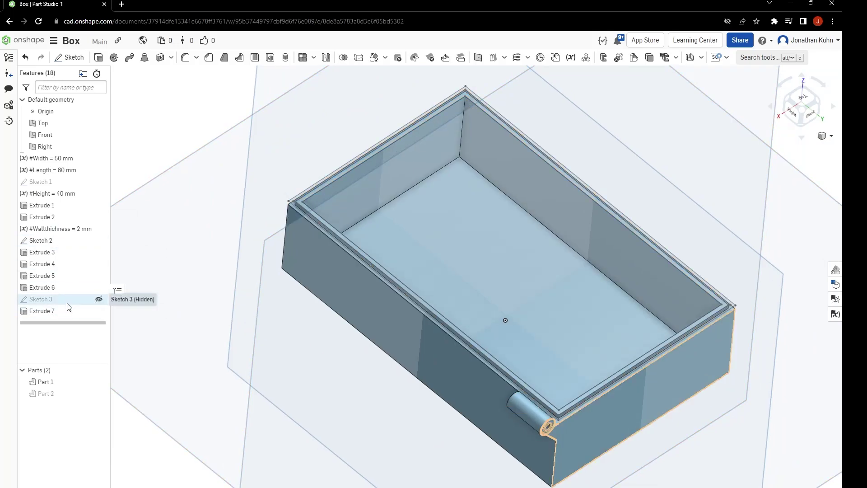
Extrude the hinge ring and support regions of Sketch 3 again by 10 mm, adding them to Part 1
click(68, 303)
click(99, 57)
mouse_move(375, 325)
right_down()
mouse_move(353, 342)
mouse_move(408, 305)
mouse_move(223, 209)
right_up()
scroll(354, 342, up, 3)
click(430, 300)
right_drag(430, 300, 199, 167)
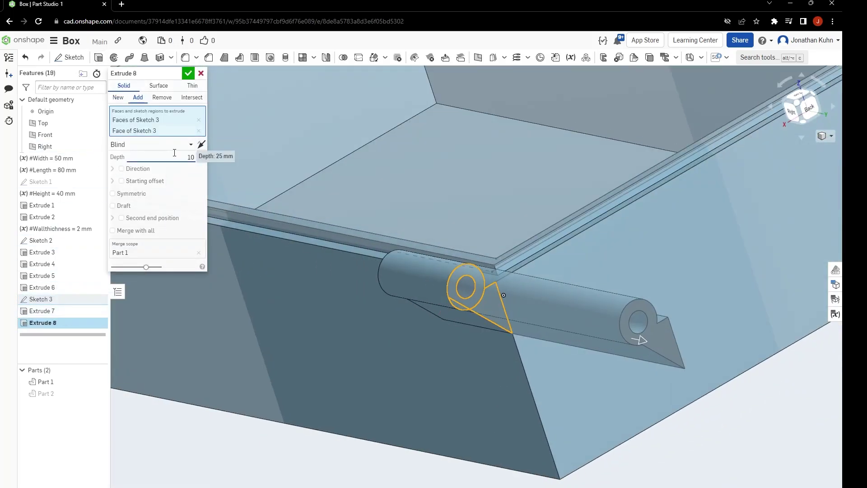
Give the second hinge extrusion a blind starting offset based on the #Length variable and finish the feature
click(122, 181)
click(180, 194)
click(191, 205)
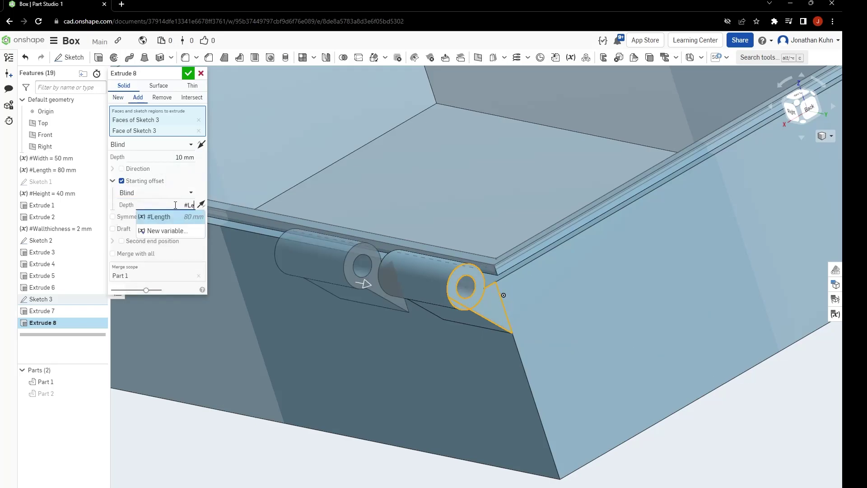
text(#Le)
key(Return)
scroll(381, 429, down, 4)
right_drag(381, 430, 424, 469)
click(187, 73)
double_click(42, 311)
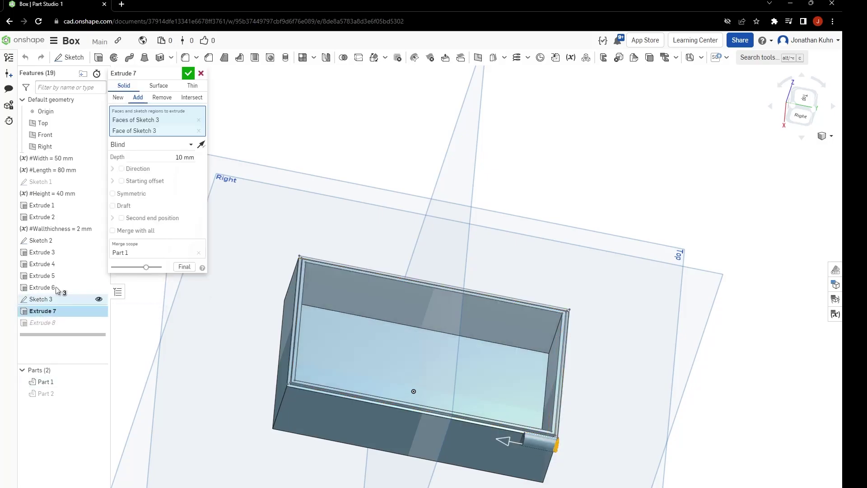
key(Return)
Show Part 2 and, in a new sketch on the lid's end face, draw a diagonal line from the outer hinge circle to the lid's side
right_drag(420, 251, 316, 289)
click(99, 394)
click(40, 299)
key(n)
scroll(303, 176, up, 3)
click(338, 183)
scroll(474, 282, up, 8)
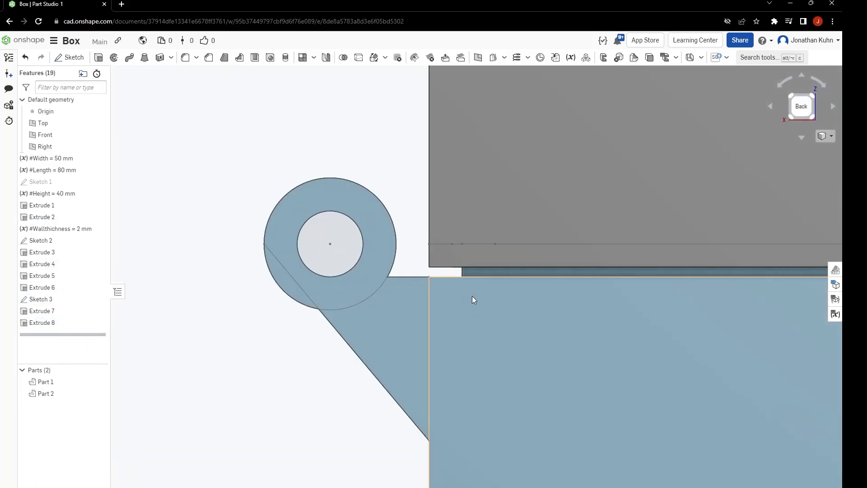
scroll(440, 266, down, 4)
click(71, 57)
click(421, 259)
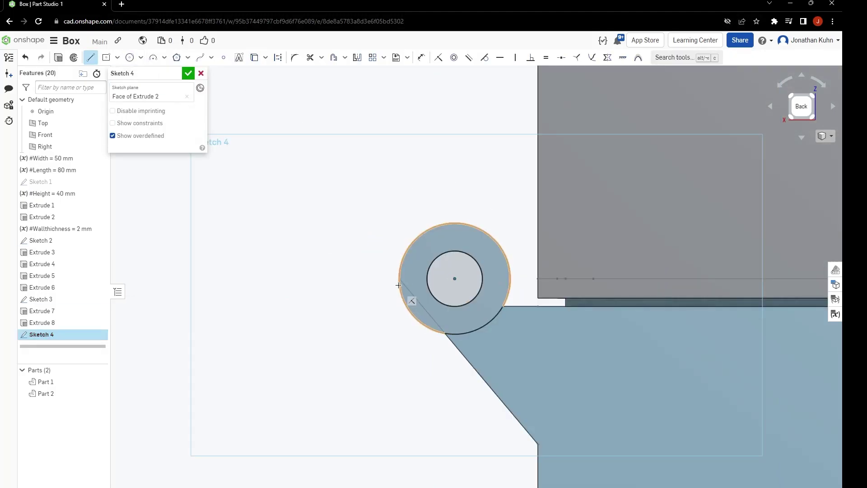
click(398, 278)
click(537, 96)
Dimension the angle between the diagonal support line and the lid's side edge as 40 degrees
key(d)
click(468, 188)
click(538, 194)
click(516, 151)
text(40)
key(Return)
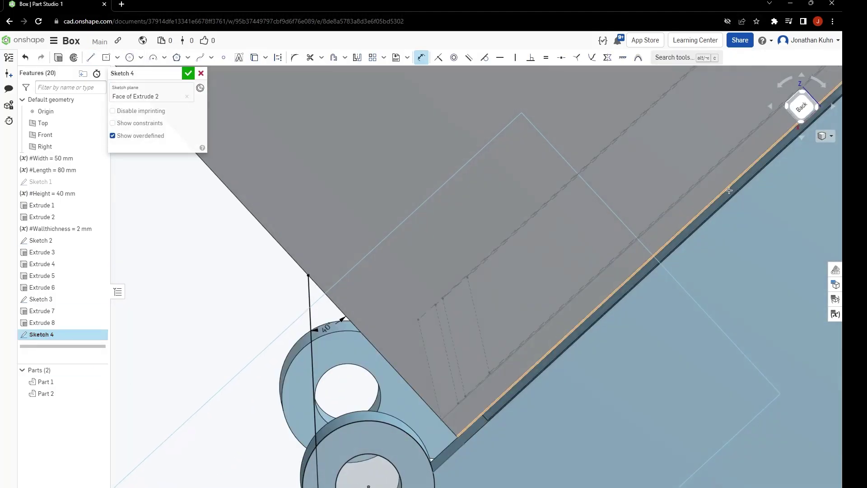
Close the lid's hinge support profile with a short horizontal line and finish the sketch
click(801, 107)
click(91, 57)
click(375, 280)
click(341, 280)
click(188, 72)
Extrude the hinge ring regions of Sketch 3 and the support region of Sketch 4, adding them to Part 2
click(98, 57)
click(253, 243)
click(228, 314)
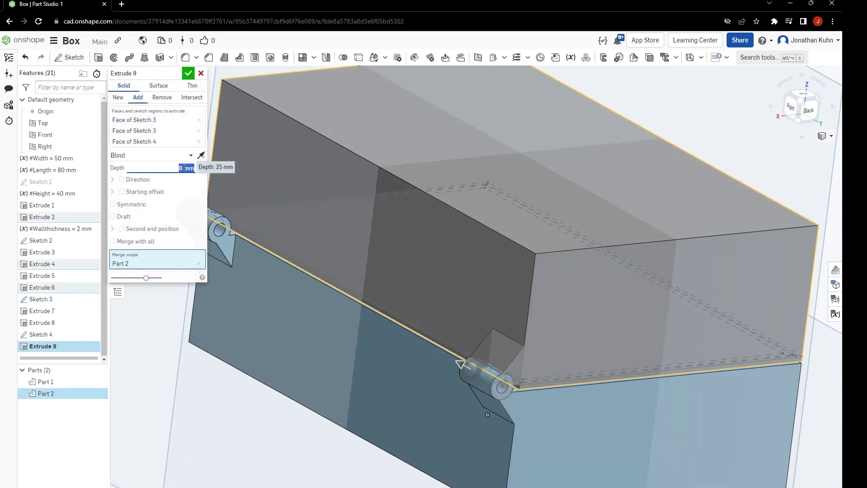
scroll(310, 272, up, 3)
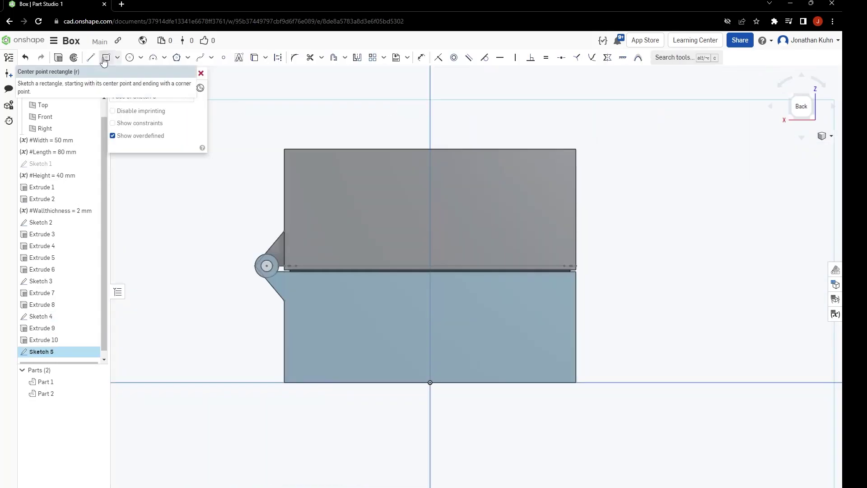
Sketch a hooked latch profile beside the box: 2 mm wide arm, 5 mm offset, 16 mm from connector to hook, and 55° hook angle
click(91, 58)
scroll(603, 280, up, 3)
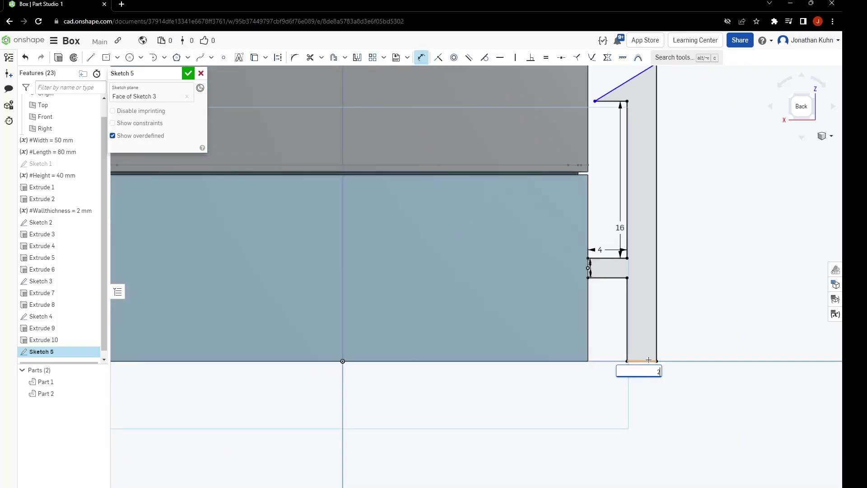
scroll(600, 271, up, 5)
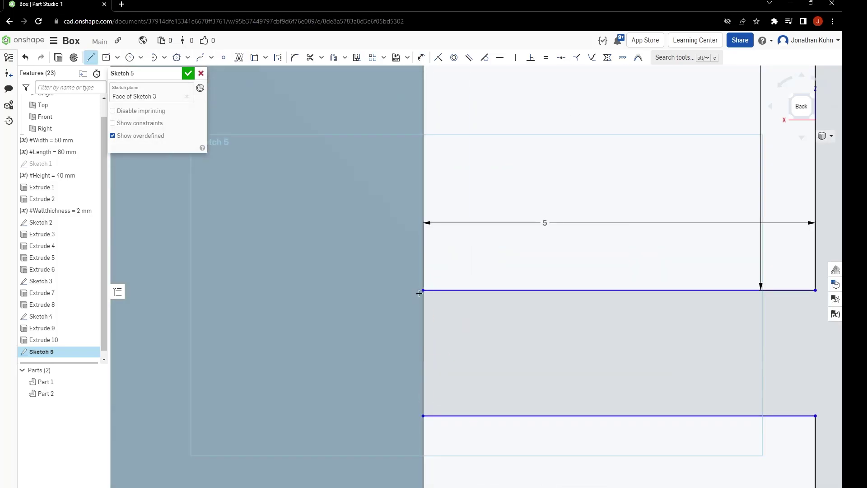
scroll(435, 409, up, 3)
key(d)
click(437, 423)
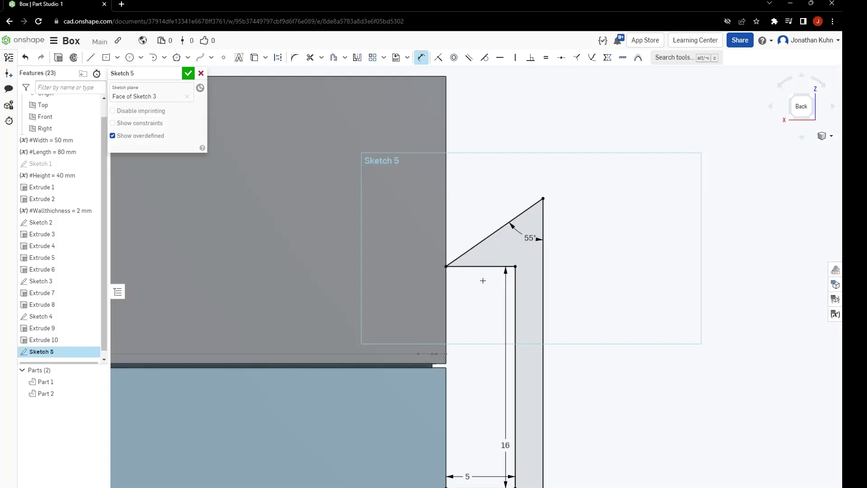
Draw a small rectangular catch against the lid's side below the latch hook and dimension its height as 2 mm
scroll(474, 294, up, 3)
key(g)
click(421, 349)
click(481, 255)
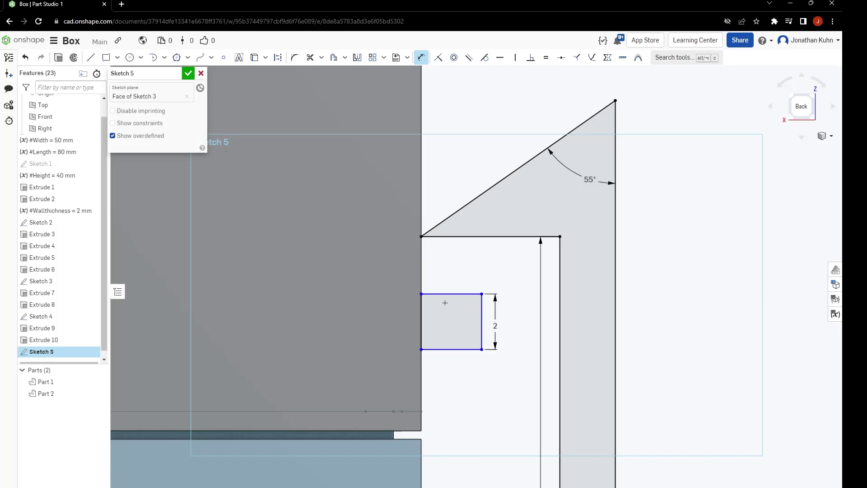